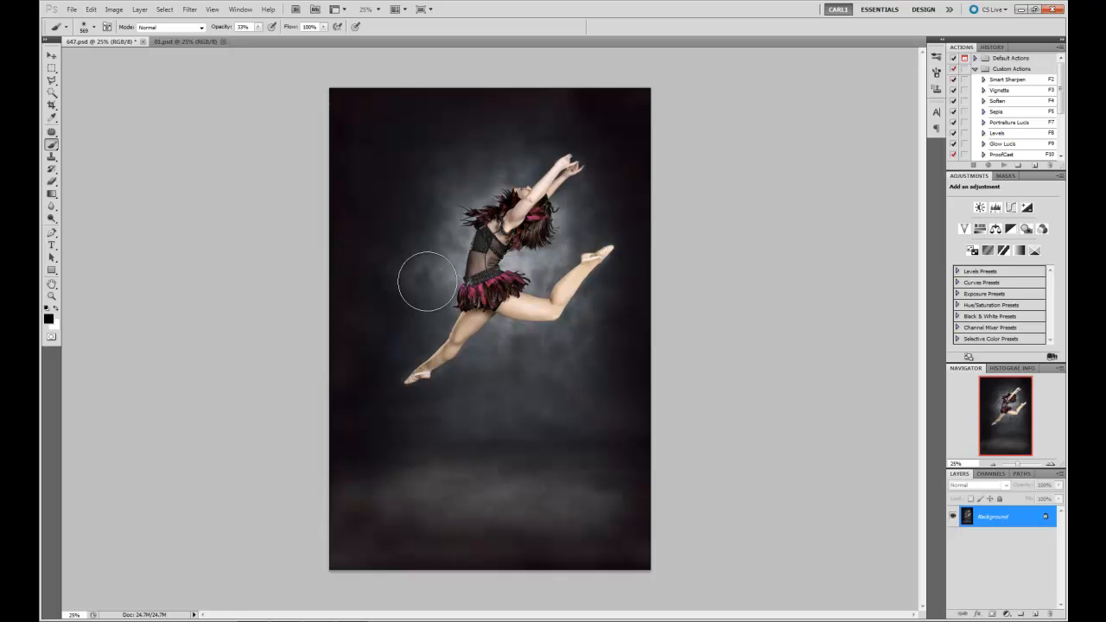
Copy the portrait from 01.psd into 647.psd as a new layer aligned over the dancer image, and close 01.psd.
{"action": "left_click", "coordinate": [188, 42]}
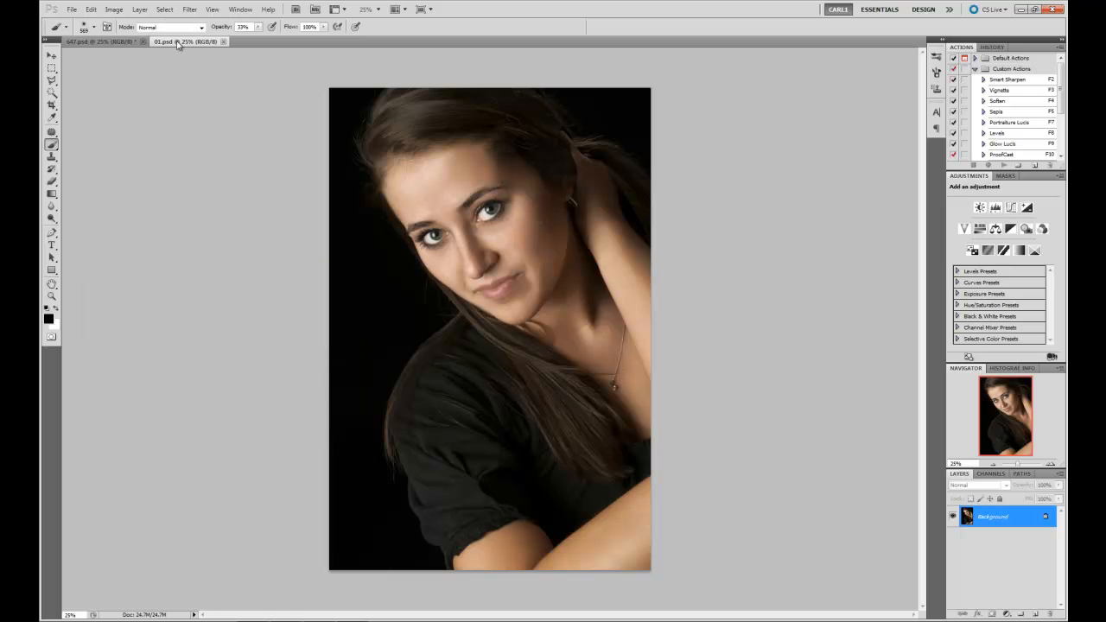
{"action": "left_click_drag", "start_coordinate": [550, 134], "coordinate": [589, 122]}
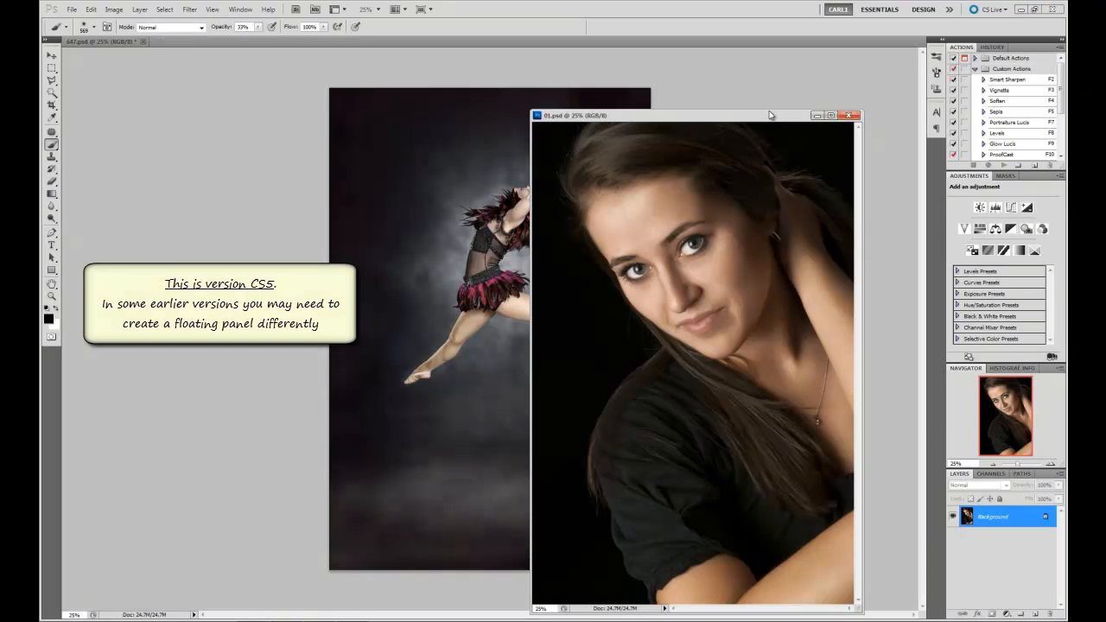
{"action": "left_click_drag", "start_coordinate": [770, 115], "coordinate": [960, 93]}
{"action": "left_click", "coordinate": [52, 56]}
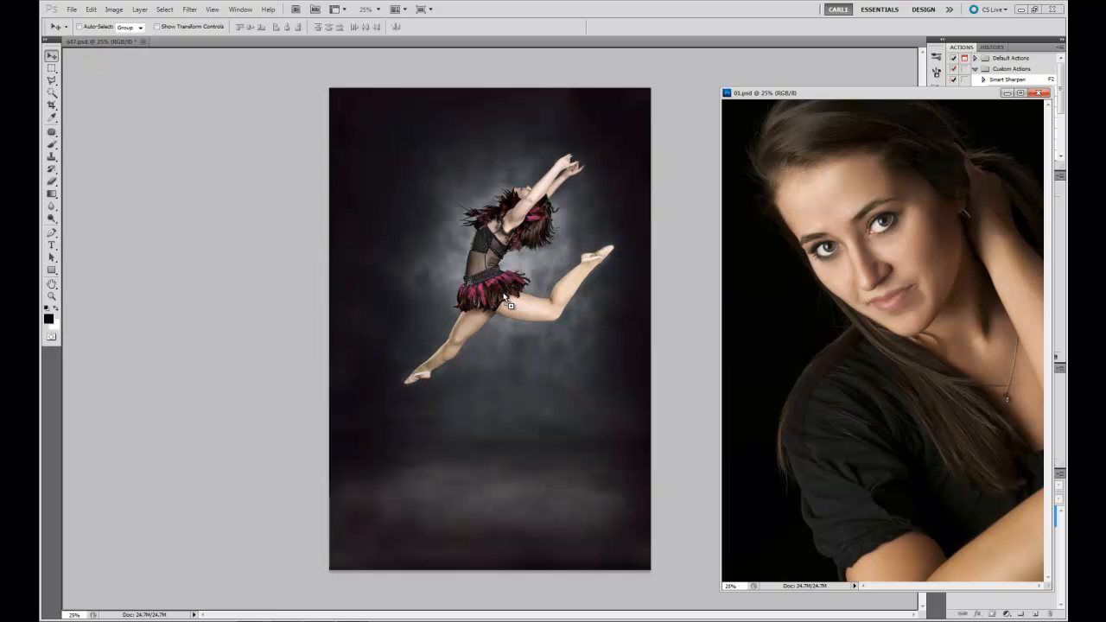
{"action": "left_click_drag", "start_coordinate": [510, 304], "coordinate": [503, 295]}
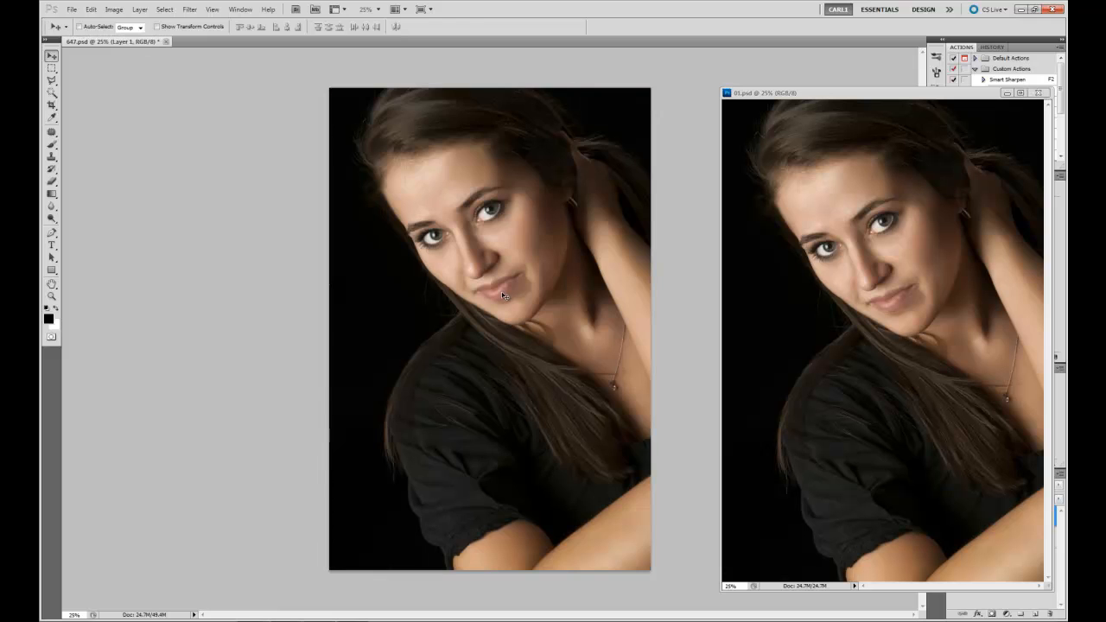
{"action": "left_click_drag", "start_coordinate": [836, 95], "coordinate": [752, 98]}
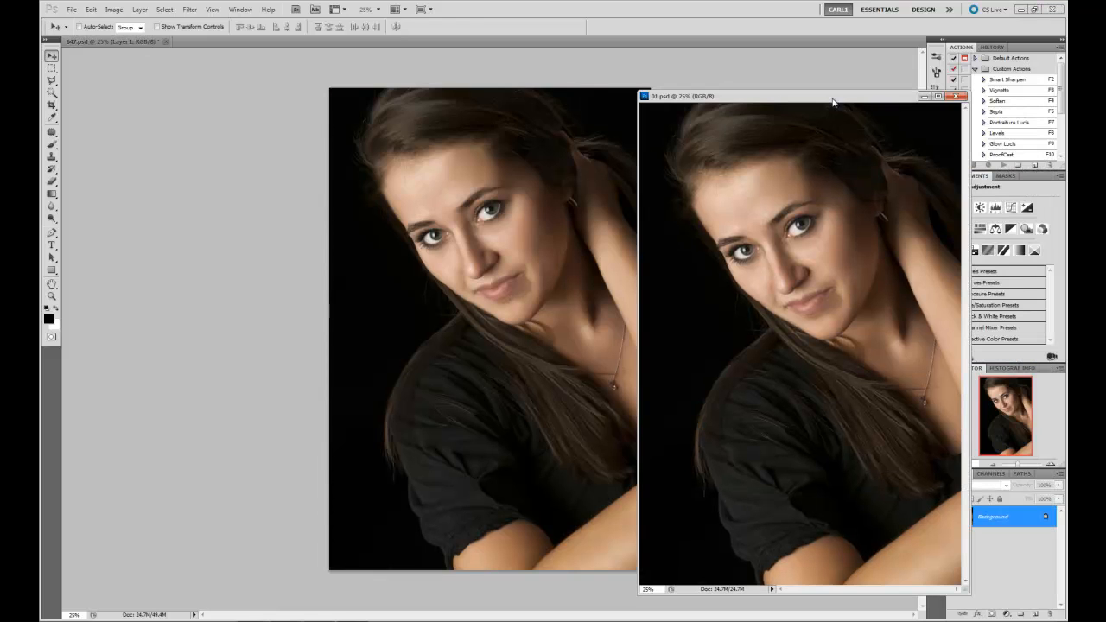
{"action": "left_click", "coordinate": [961, 97]}
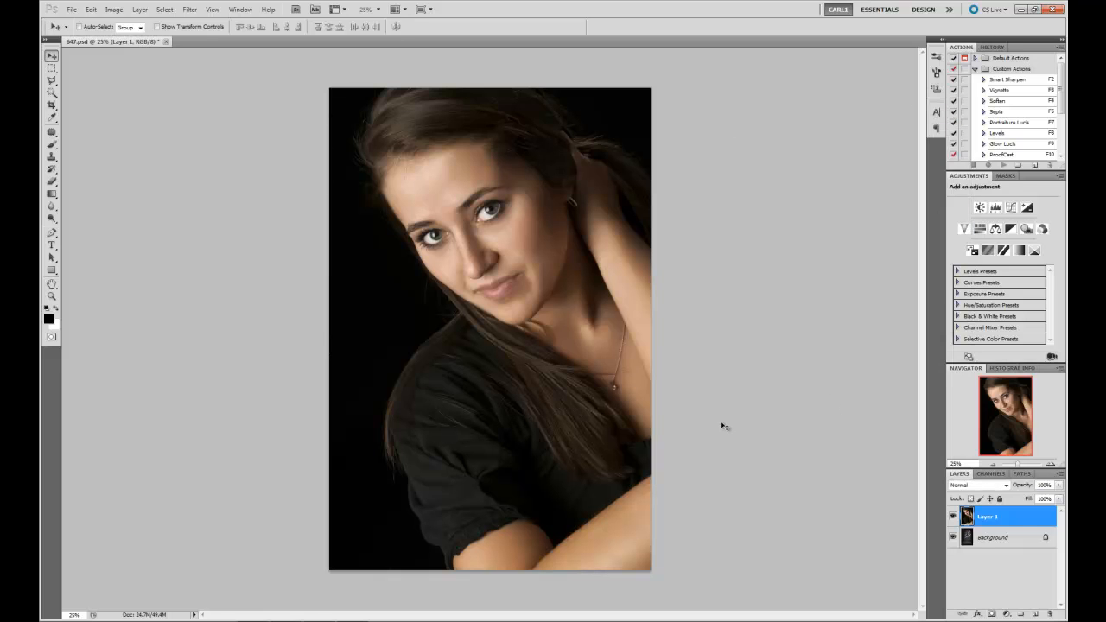
Toggle Layer 1's visibility off and on, and fade its opacity to 0% and back to 100% to compare the two layers.
{"action": "left_click", "coordinate": [953, 517]}
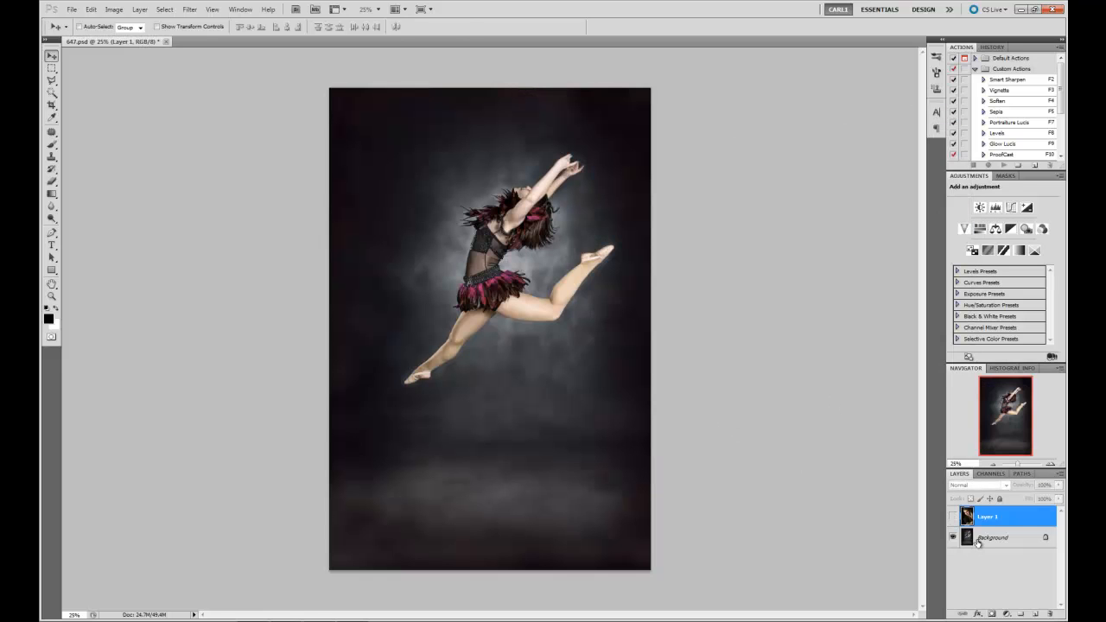
{"action": "left_click", "coordinate": [953, 517]}
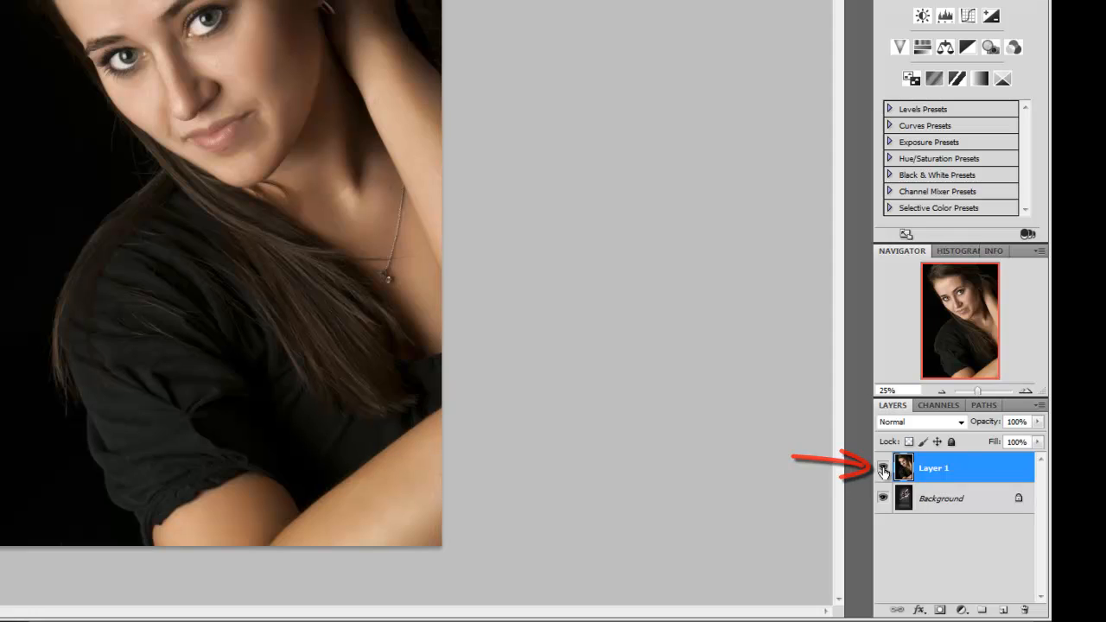
{"action": "left_click", "coordinate": [882, 469]}
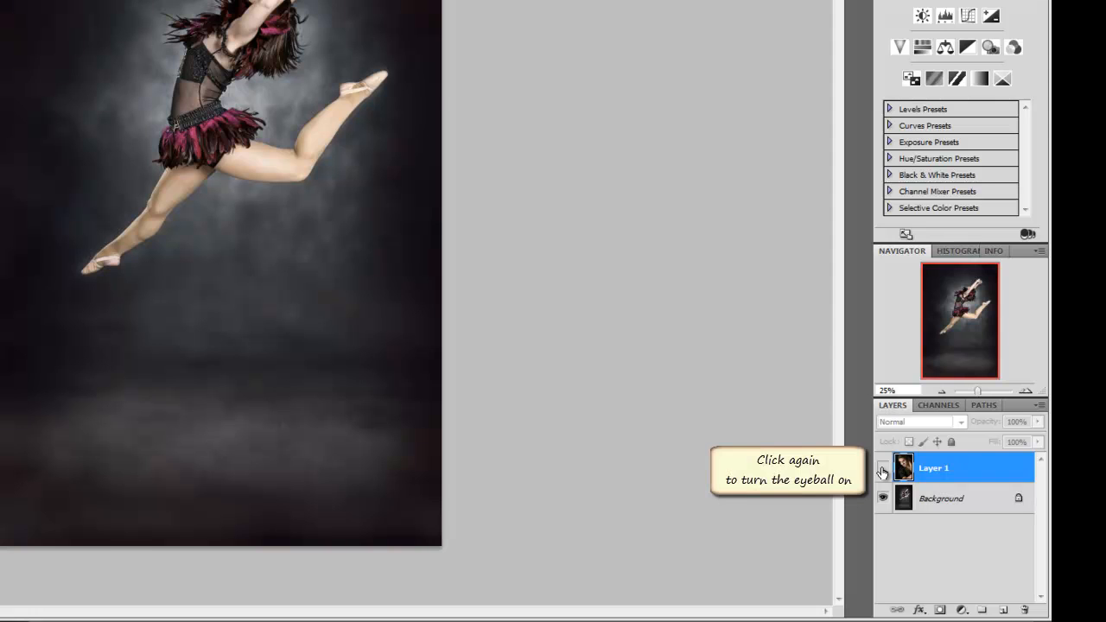
{"action": "left_click", "coordinate": [882, 468]}
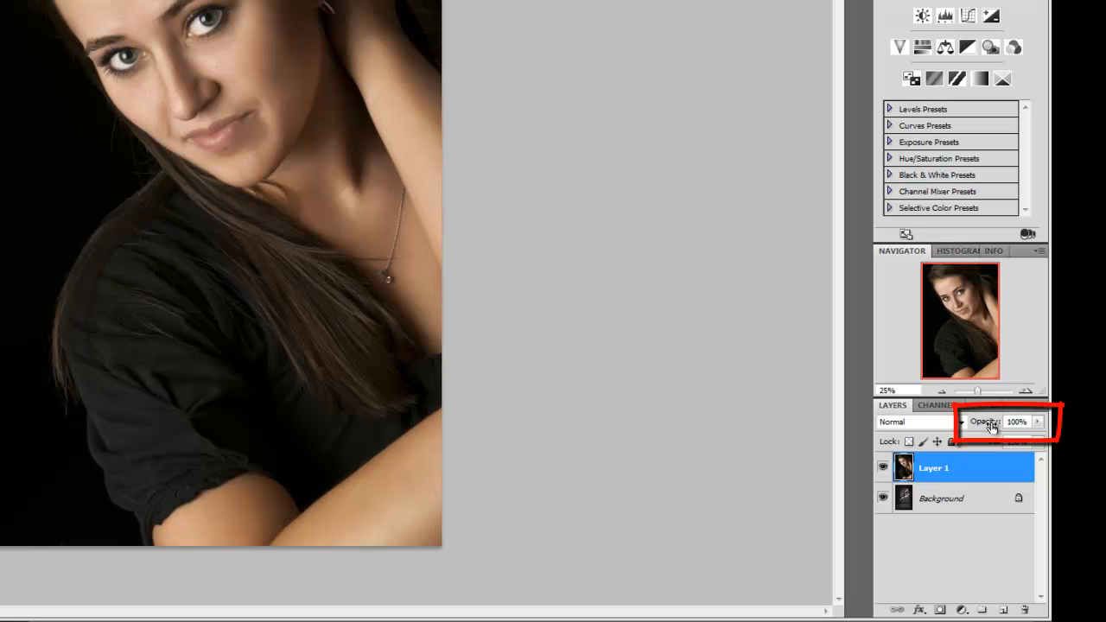
{"action": "left_click_drag", "start_coordinate": [989, 425], "coordinate": [886, 427]}
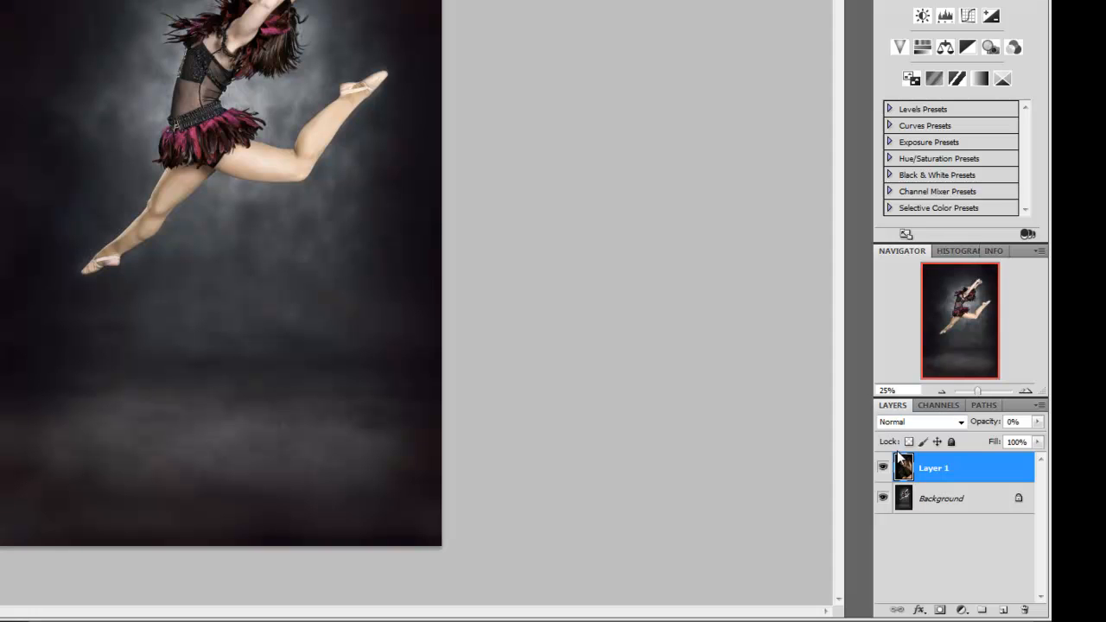
{"action": "left_click_drag", "start_coordinate": [976, 428], "coordinate": [1018, 426]}
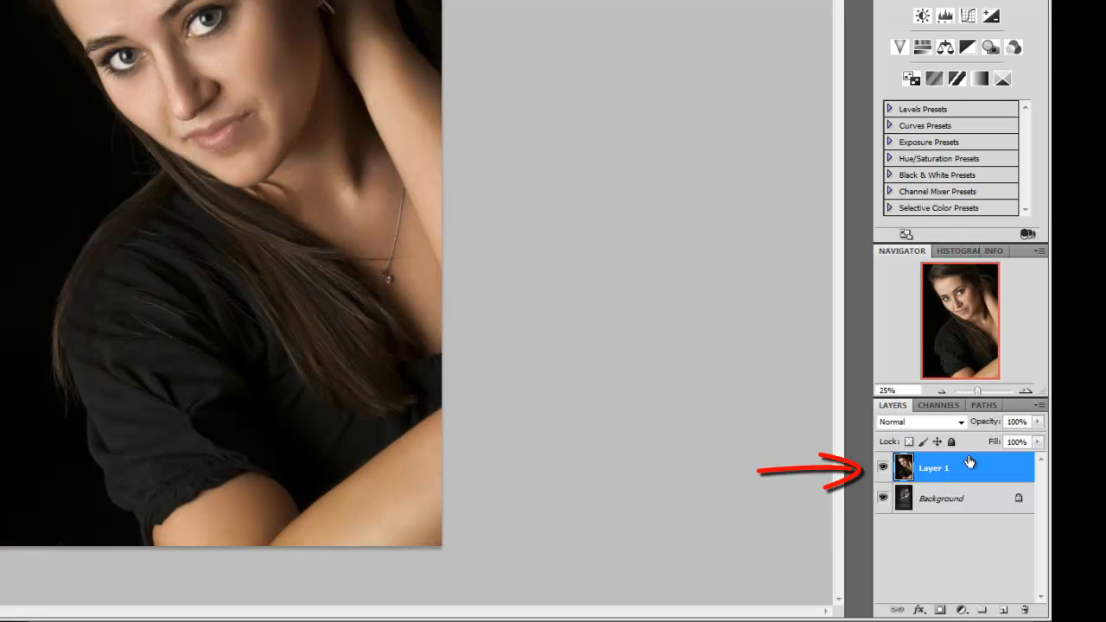
Add a white layer mask to Layer 1, the portrait layer above the Background.
{"action": "left_click", "coordinate": [935, 503]}
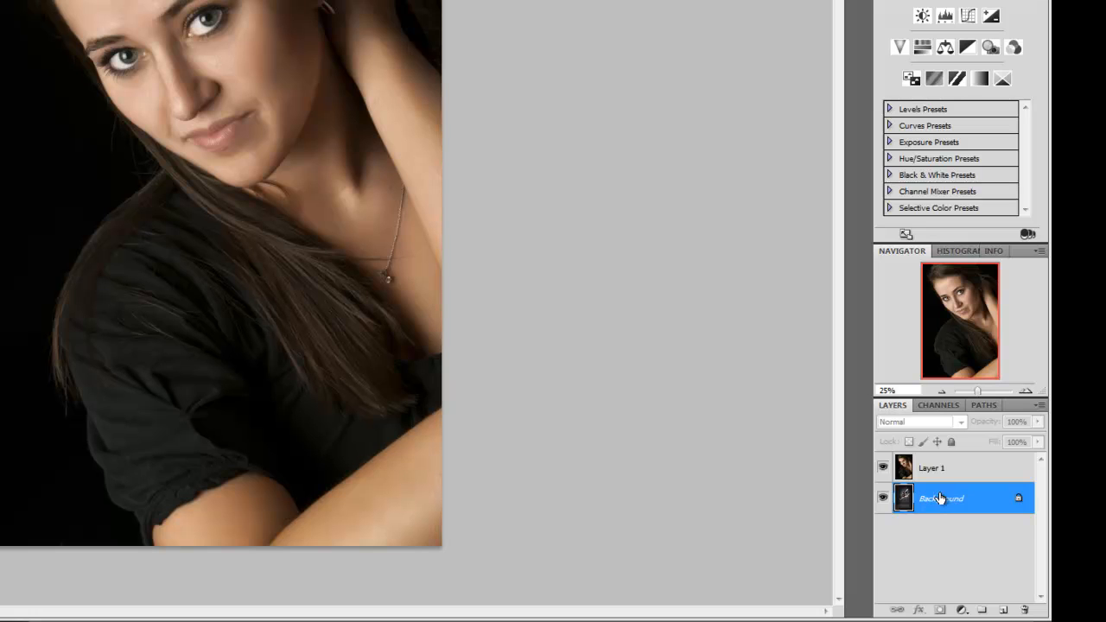
{"action": "left_click", "coordinate": [931, 467]}
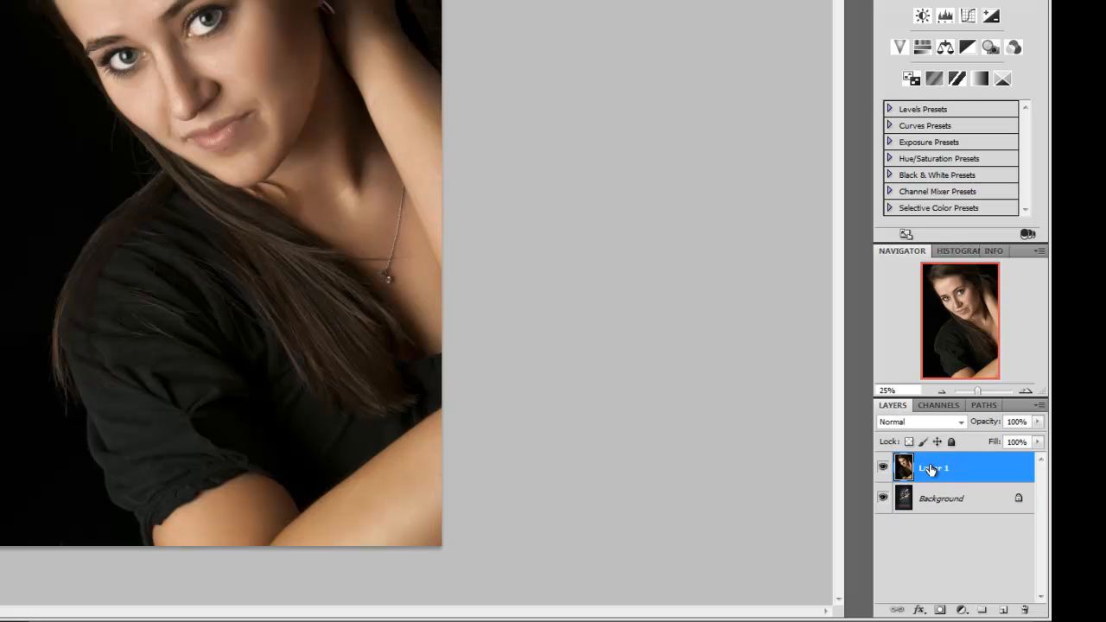
{"action": "left_click", "coordinate": [940, 610]}
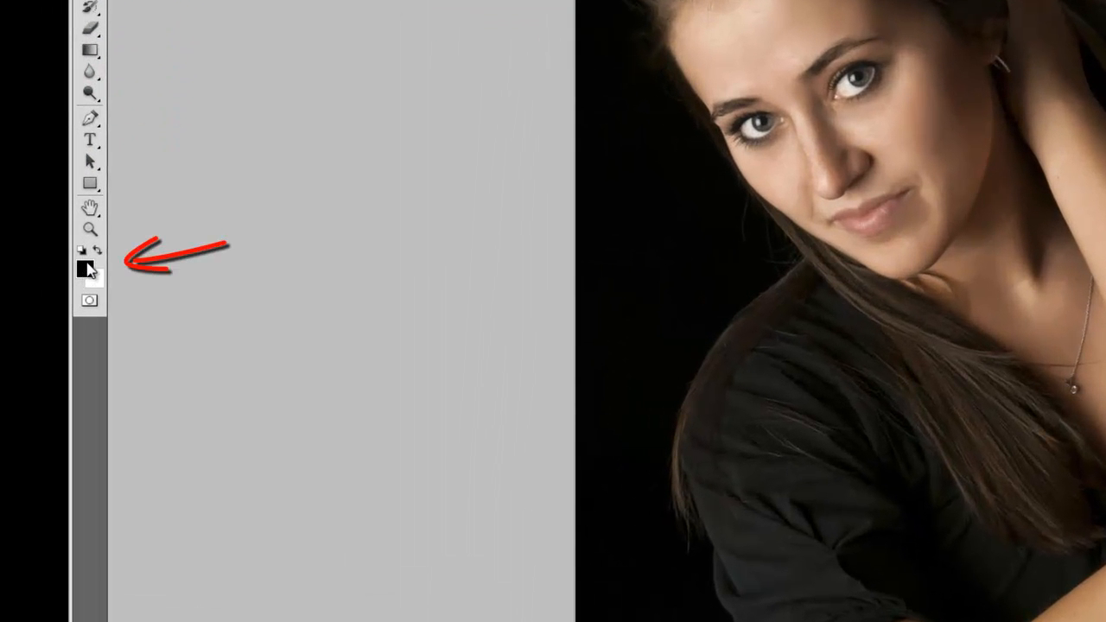
Paint black on Layer 1's mask with the brush at 100% opacity to reveal the whole dancer through the portrait.
{"action": "left_click", "coordinate": [96, 251]}
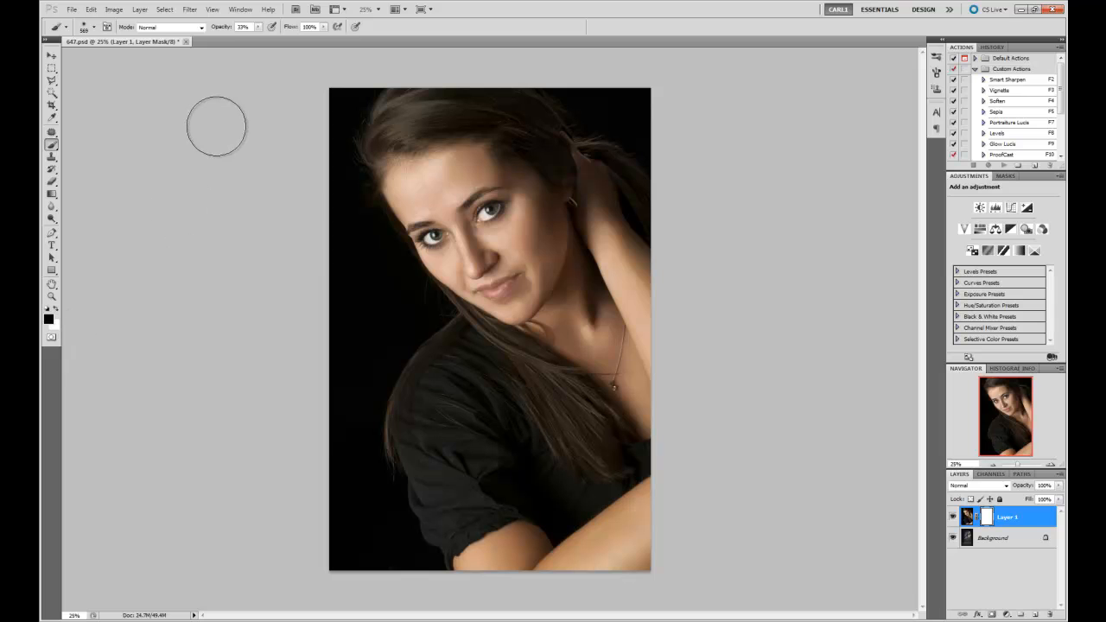
{"action": "left_click_drag", "start_coordinate": [219, 29], "coordinate": [262, 29]}
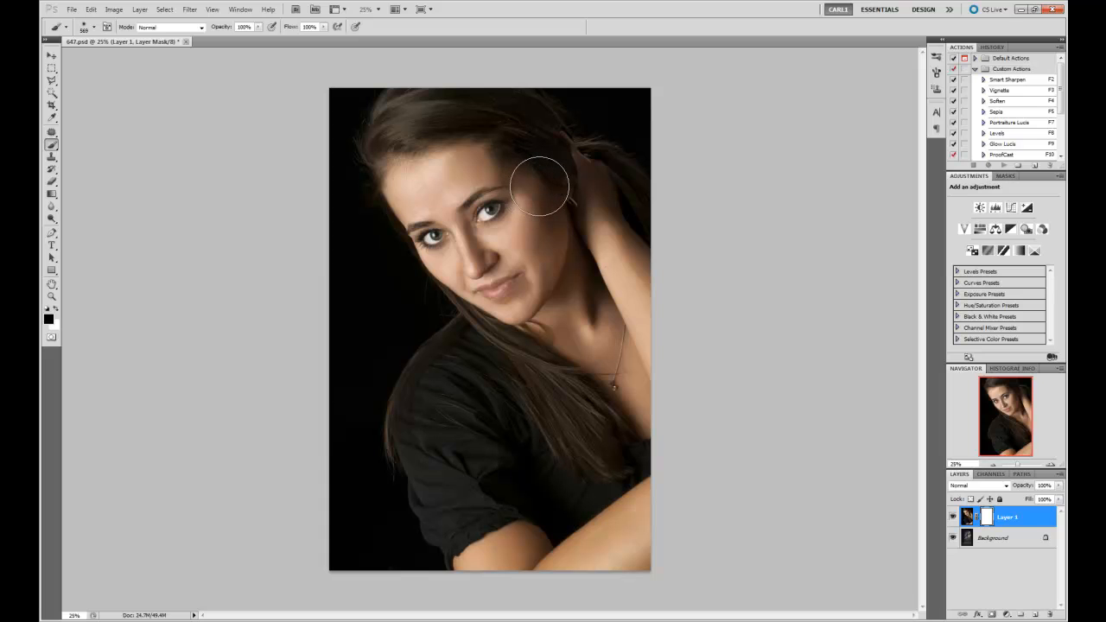
{"action": "mouse_move", "coordinate": [541, 185]}
{"action": "left_mouse_down"}
{"action": "mouse_move", "coordinate": [454, 236]}
{"action": "mouse_move", "coordinate": [438, 292]}
{"action": "mouse_move", "coordinate": [493, 223]}
{"action": "mouse_move", "coordinate": [586, 166]}
{"action": "mouse_move", "coordinate": [515, 236]}
{"action": "mouse_move", "coordinate": [435, 369]}
{"action": "mouse_move", "coordinate": [480, 289]}
{"action": "mouse_move", "coordinate": [504, 279]}
{"action": "mouse_move", "coordinate": [541, 301]}
{"action": "mouse_move", "coordinate": [594, 261]}
{"action": "mouse_move", "coordinate": [410, 378]}
{"action": "left_mouse_up"}
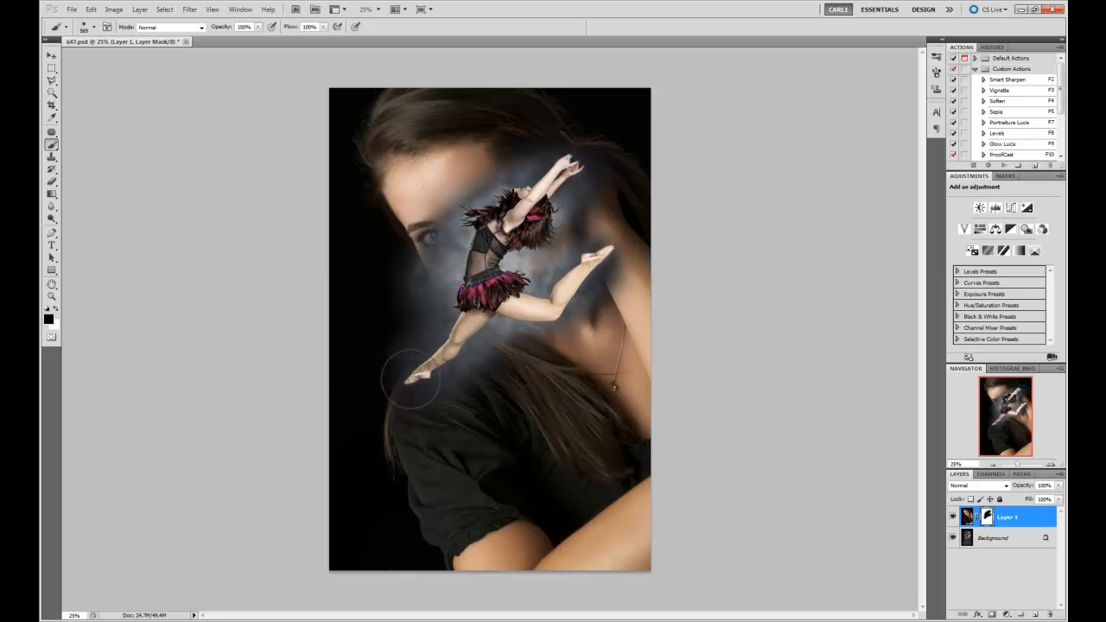
{"action": "mouse_move", "coordinate": [530, 227]}
{"action": "left_mouse_down"}
{"action": "mouse_move", "coordinate": [539, 253]}
{"action": "mouse_move", "coordinate": [580, 243]}
{"action": "left_mouse_up"}
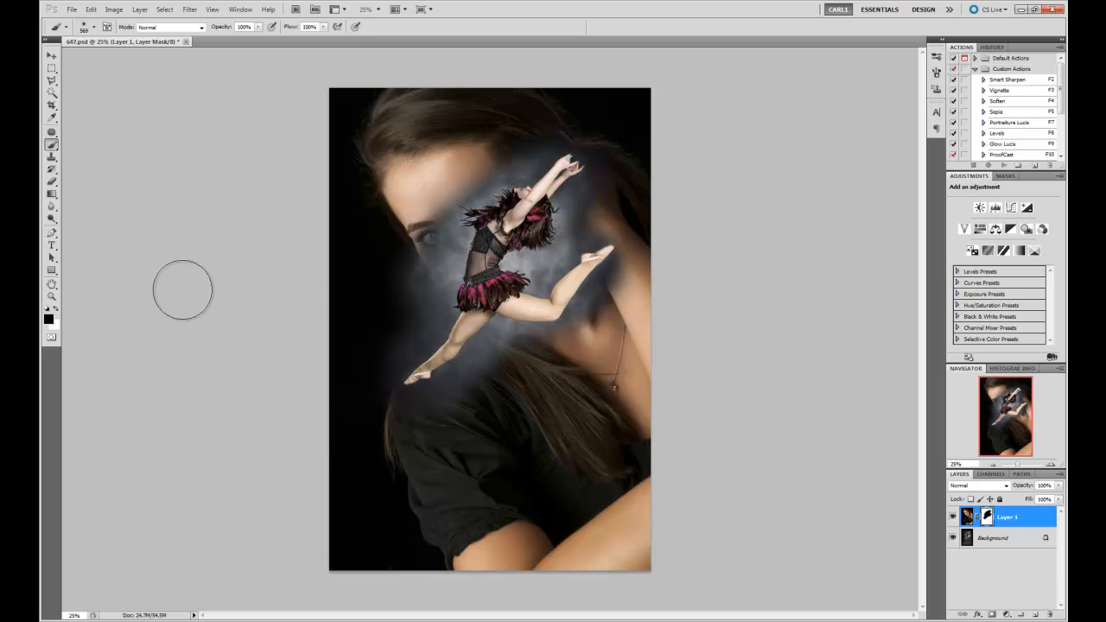
Paint white over the blackened part of Layer 1's mask to restore the portrait, and return the foreground colour to black.
{"action": "left_click", "coordinate": [56, 310]}
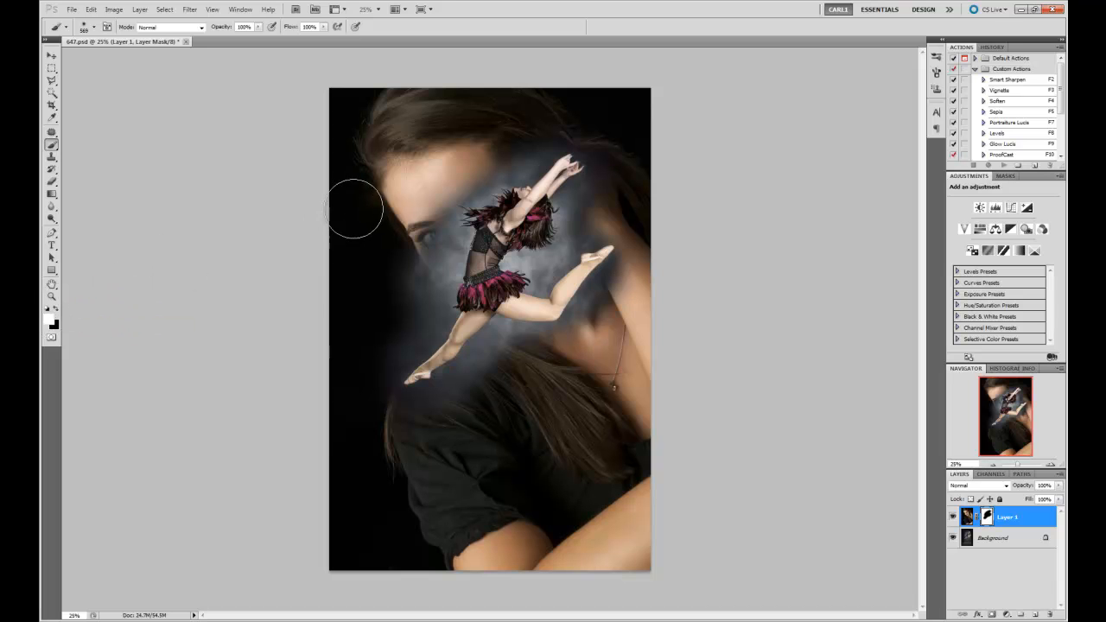
{"action": "mouse_move", "coordinate": [431, 183]}
{"action": "left_mouse_down"}
{"action": "mouse_move", "coordinate": [509, 155]}
{"action": "mouse_move", "coordinate": [587, 164]}
{"action": "mouse_move", "coordinate": [395, 247]}
{"action": "mouse_move", "coordinate": [579, 210]}
{"action": "mouse_move", "coordinate": [579, 198]}
{"action": "mouse_move", "coordinate": [575, 234]}
{"action": "left_mouse_up"}
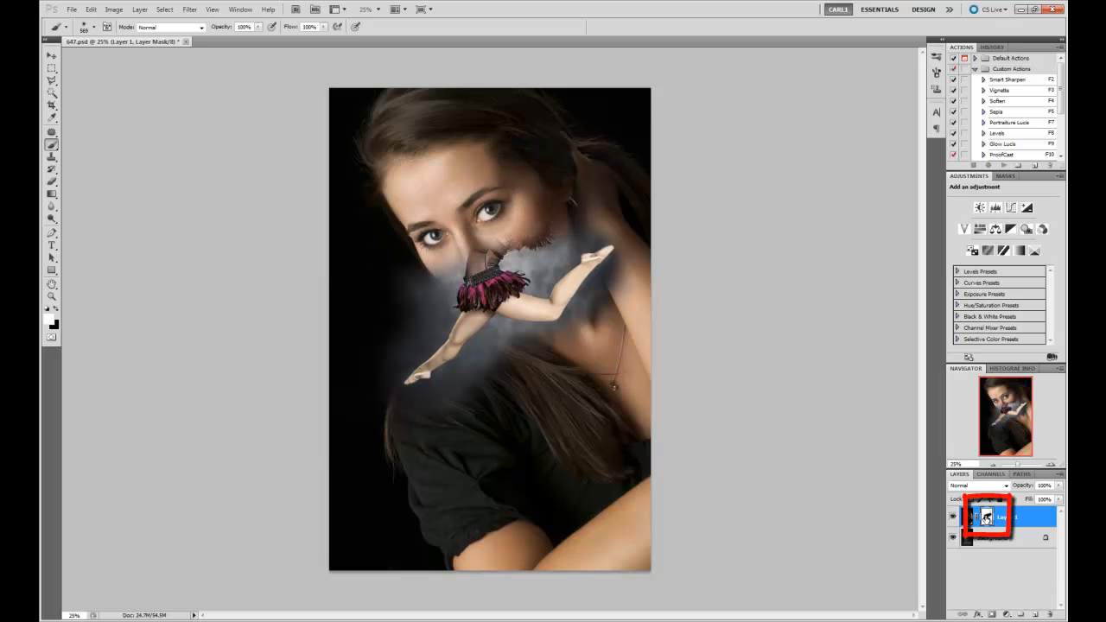
{"action": "mouse_move", "coordinate": [582, 282]}
{"action": "left_mouse_down"}
{"action": "mouse_move", "coordinate": [558, 259]}
{"action": "mouse_move", "coordinate": [469, 251]}
{"action": "mouse_move", "coordinate": [428, 320]}
{"action": "mouse_move", "coordinate": [588, 302]}
{"action": "mouse_move", "coordinate": [573, 278]}
{"action": "mouse_move", "coordinate": [467, 345]}
{"action": "mouse_move", "coordinate": [464, 320]}
{"action": "mouse_move", "coordinate": [386, 385]}
{"action": "left_mouse_up"}
{"action": "mouse_move", "coordinate": [526, 355]}
{"action": "left_mouse_down"}
{"action": "mouse_move", "coordinate": [462, 304]}
{"action": "mouse_move", "coordinate": [463, 223]}
{"action": "mouse_move", "coordinate": [438, 182]}
{"action": "mouse_move", "coordinate": [478, 176]}
{"action": "mouse_move", "coordinate": [434, 209]}
{"action": "left_mouse_up"}
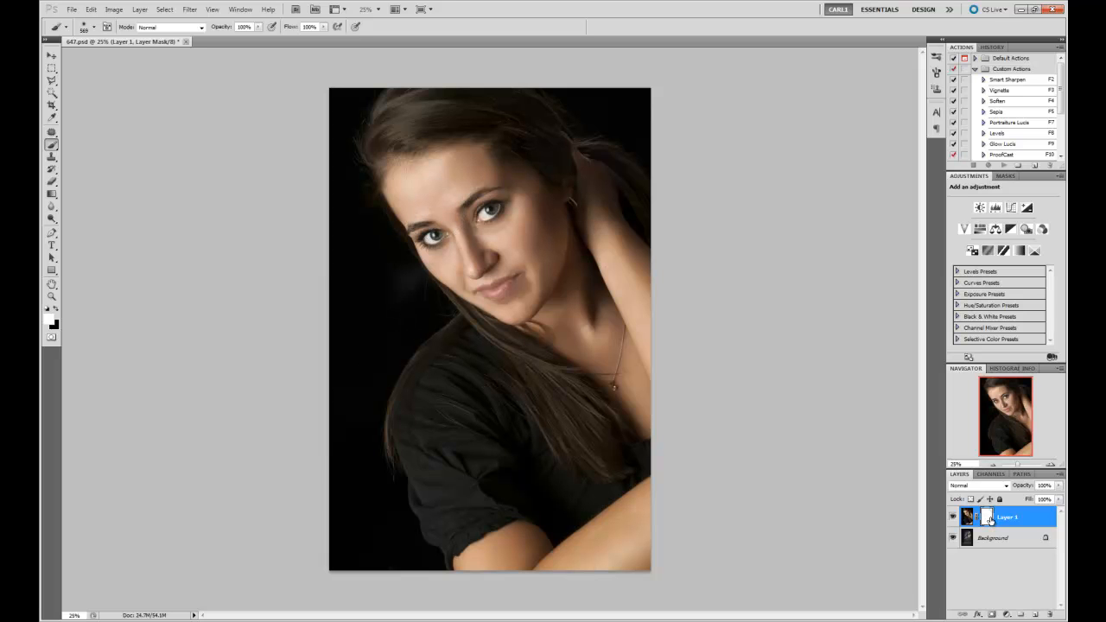
{"action": "left_click", "coordinate": [49, 311]}
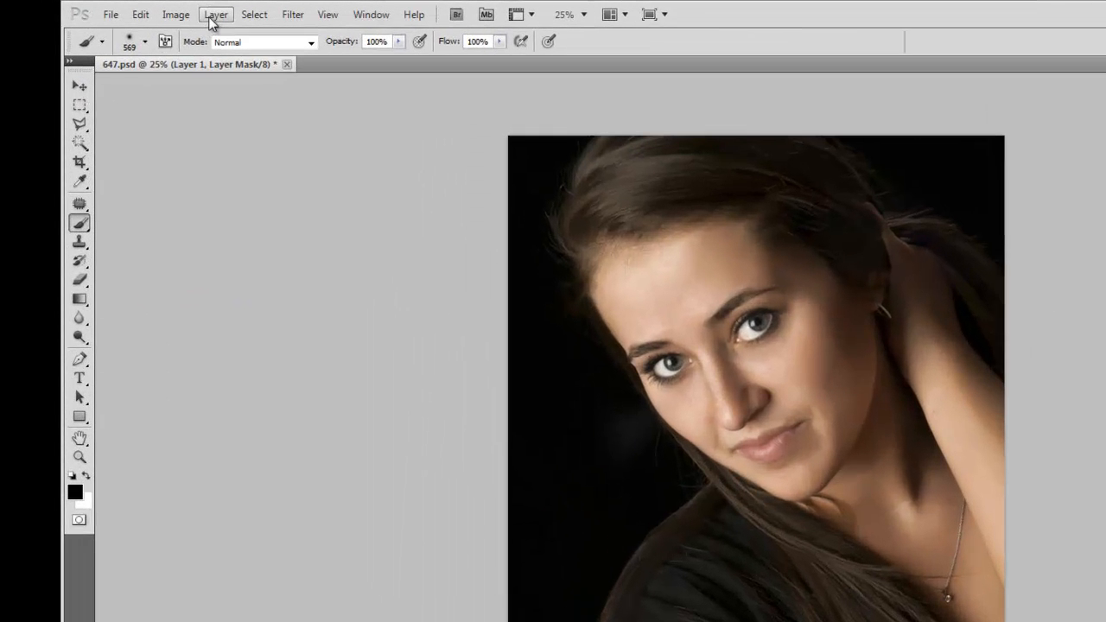
Add a black solid color fill layer above Layer 1, keeping the name Color Fill 1.
{"action": "left_click", "coordinate": [158, 11]}
{"action": "mouse_move", "coordinate": [177, 111]}
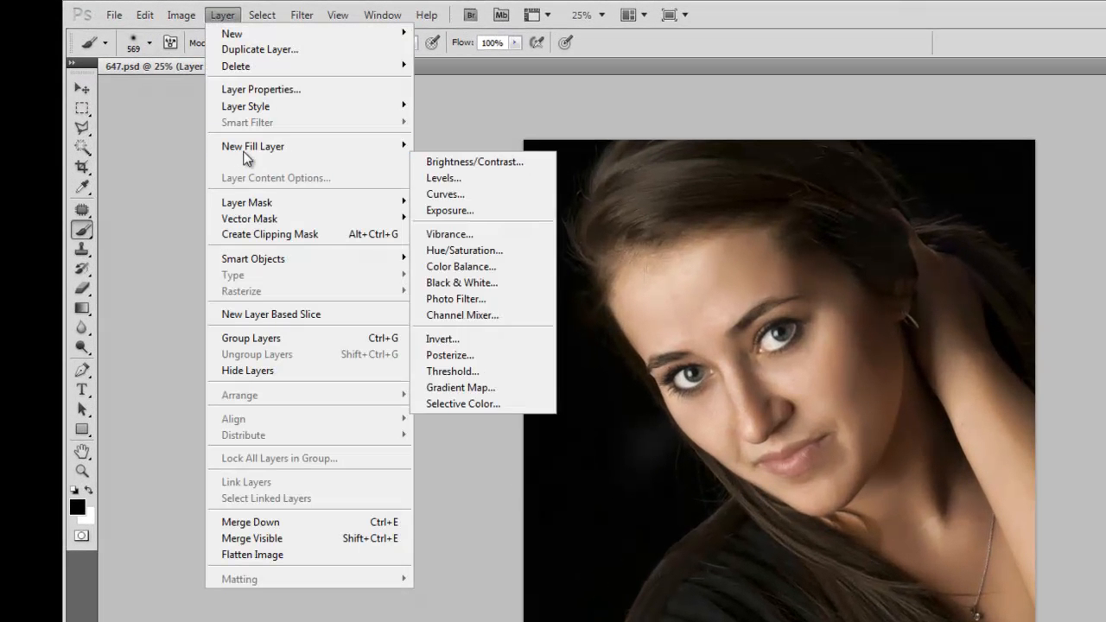
{"action": "mouse_move", "coordinate": [246, 149]}
{"action": "left_click", "coordinate": [164, 146]}
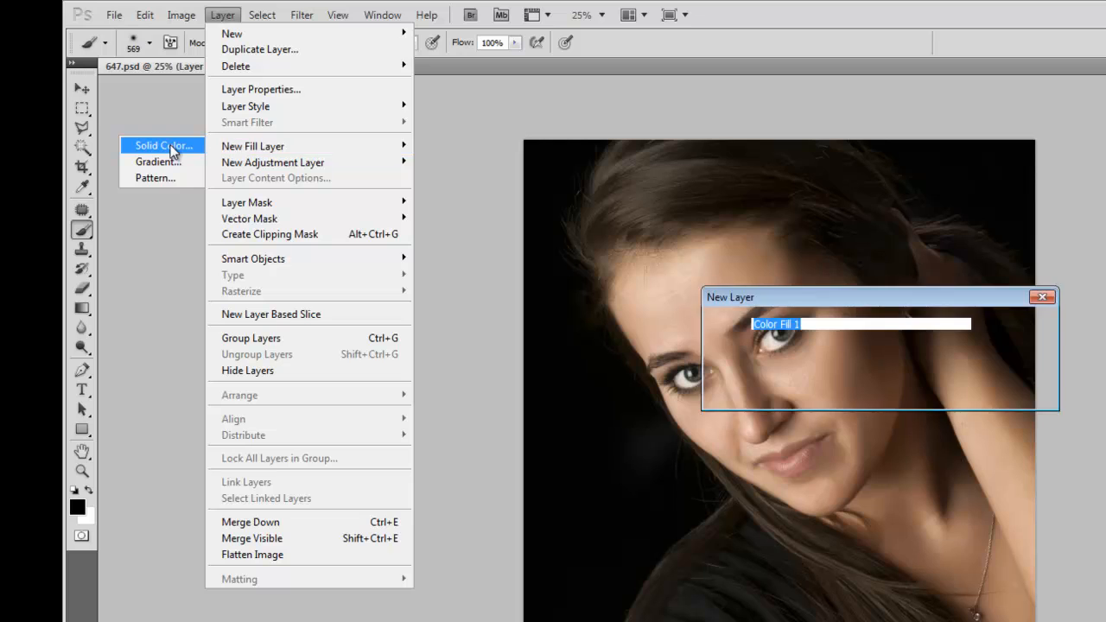
{"action": "left_click", "coordinate": [649, 205]}
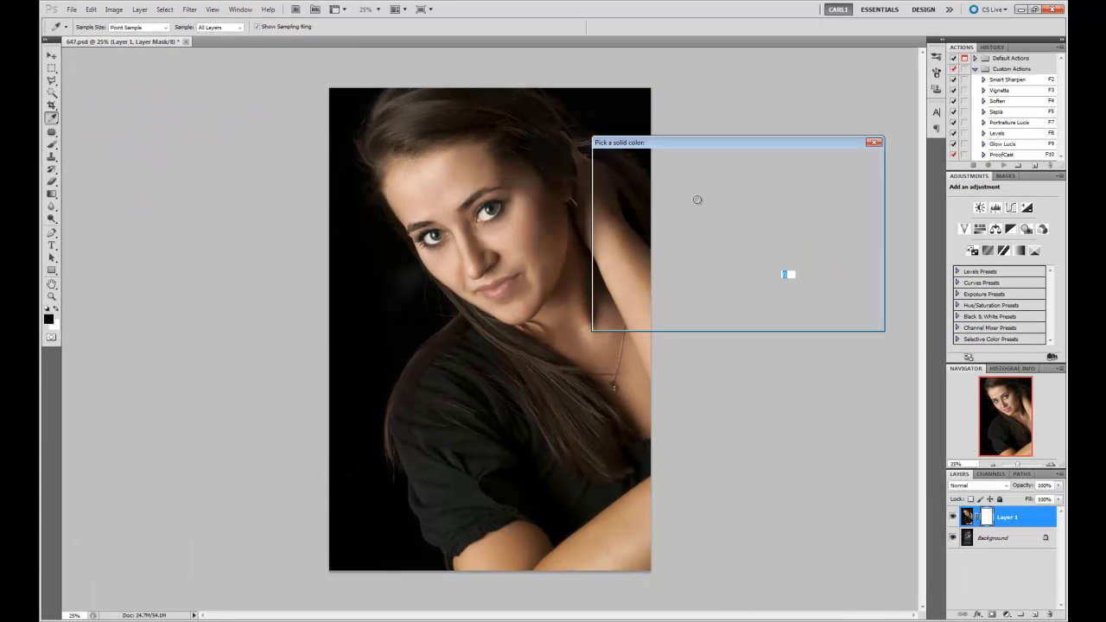
{"action": "left_click", "coordinate": [847, 162]}
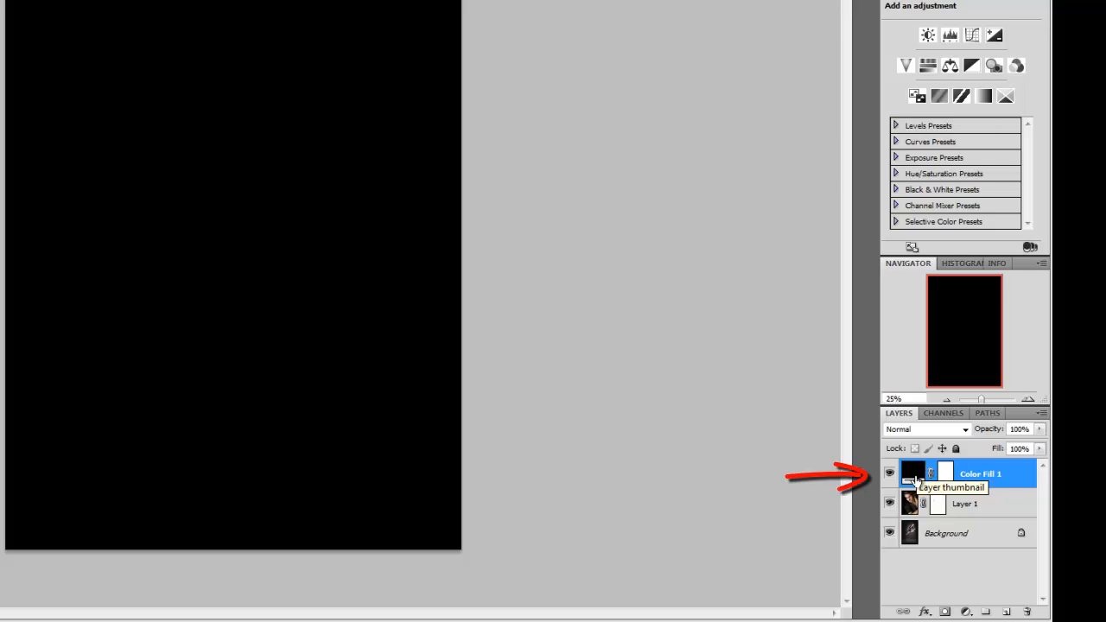
Hide Color Fill 1 and Layer 1 one after the other to inspect the layers beneath, and show them again.
{"action": "left_click", "coordinate": [890, 474]}
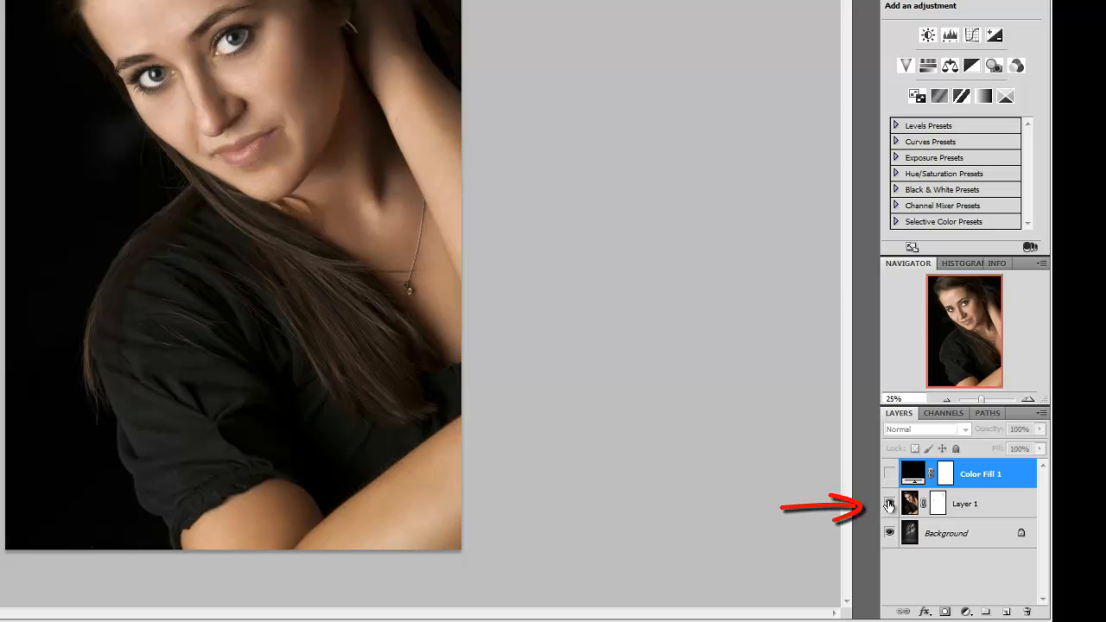
{"action": "left_click", "coordinate": [890, 504]}
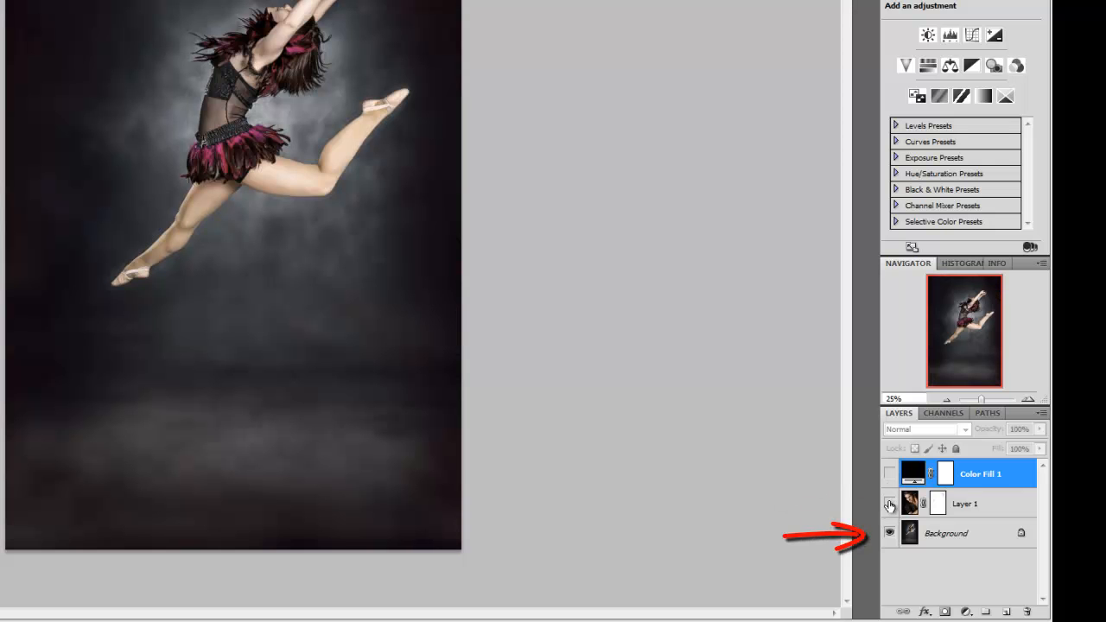
{"action": "left_click", "coordinate": [890, 475]}
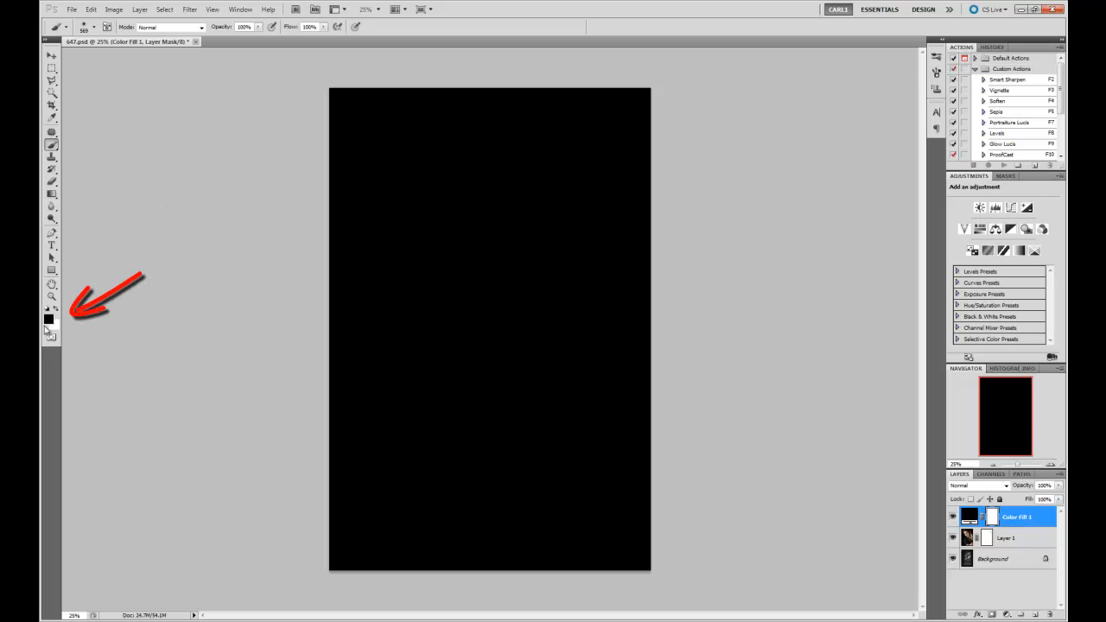
Paint black on Color Fill 1's mask to reveal the woman's face through the black fill.
{"action": "left_click", "coordinate": [523, 258]}
{"action": "mouse_move", "coordinate": [523, 258]}
{"action": "left_mouse_down"}
{"action": "mouse_move", "coordinate": [450, 298]}
{"action": "mouse_move", "coordinate": [518, 227]}
{"action": "mouse_move", "coordinate": [473, 229]}
{"action": "mouse_move", "coordinate": [455, 208]}
{"action": "mouse_move", "coordinate": [566, 226]}
{"action": "mouse_move", "coordinate": [489, 291]}
{"action": "mouse_move", "coordinate": [490, 329]}
{"action": "mouse_move", "coordinate": [454, 200]}
{"action": "mouse_move", "coordinate": [427, 174]}
{"action": "mouse_move", "coordinate": [521, 164]}
{"action": "mouse_move", "coordinate": [540, 244]}
{"action": "mouse_move", "coordinate": [461, 298]}
{"action": "mouse_move", "coordinate": [431, 211]}
{"action": "left_mouse_up"}
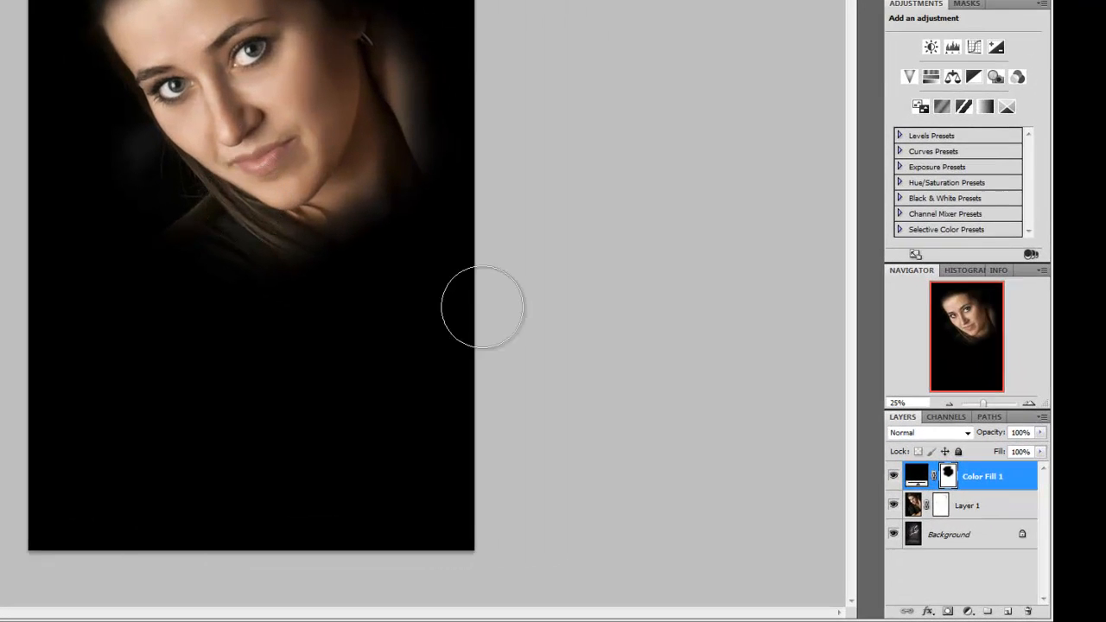
Paint black on Layer 1's mask over the face to reveal the dancer, and paint it white again to restore the portrait.
{"action": "left_click", "coordinate": [941, 505]}
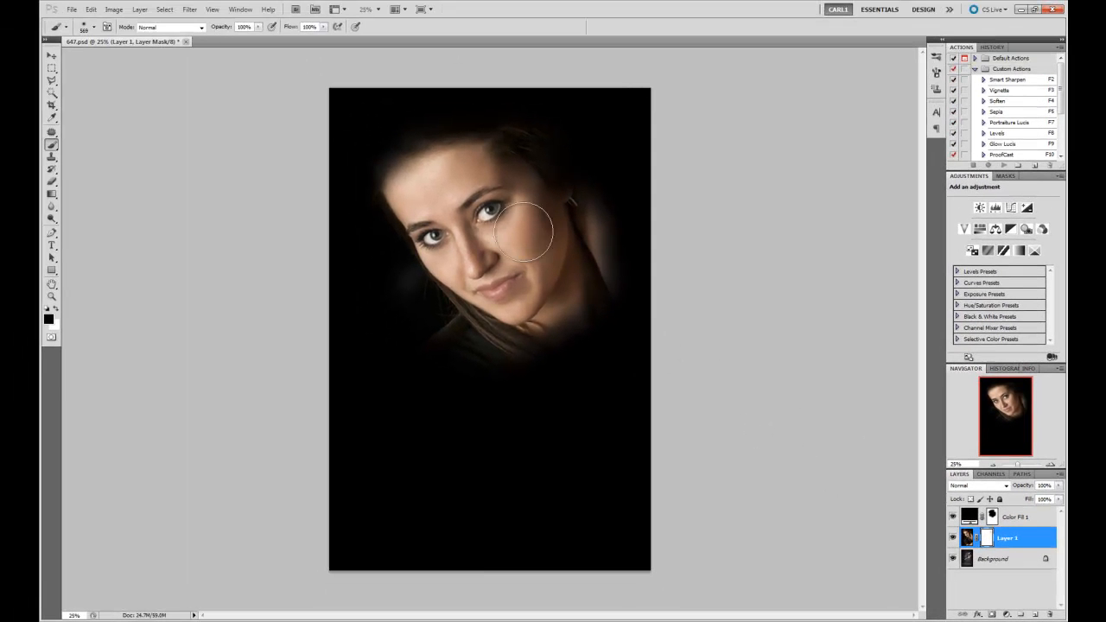
{"action": "mouse_move", "coordinate": [524, 232]}
{"action": "left_mouse_down"}
{"action": "mouse_move", "coordinate": [492, 216]}
{"action": "mouse_move", "coordinate": [453, 247]}
{"action": "mouse_move", "coordinate": [472, 252]}
{"action": "mouse_move", "coordinate": [531, 186]}
{"action": "mouse_move", "coordinate": [562, 172]}
{"action": "mouse_move", "coordinate": [468, 292]}
{"action": "mouse_move", "coordinate": [525, 238]}
{"action": "mouse_move", "coordinate": [524, 258]}
{"action": "mouse_move", "coordinate": [550, 207]}
{"action": "mouse_move", "coordinate": [490, 294]}
{"action": "mouse_move", "coordinate": [483, 285]}
{"action": "mouse_move", "coordinate": [515, 298]}
{"action": "left_mouse_up"}
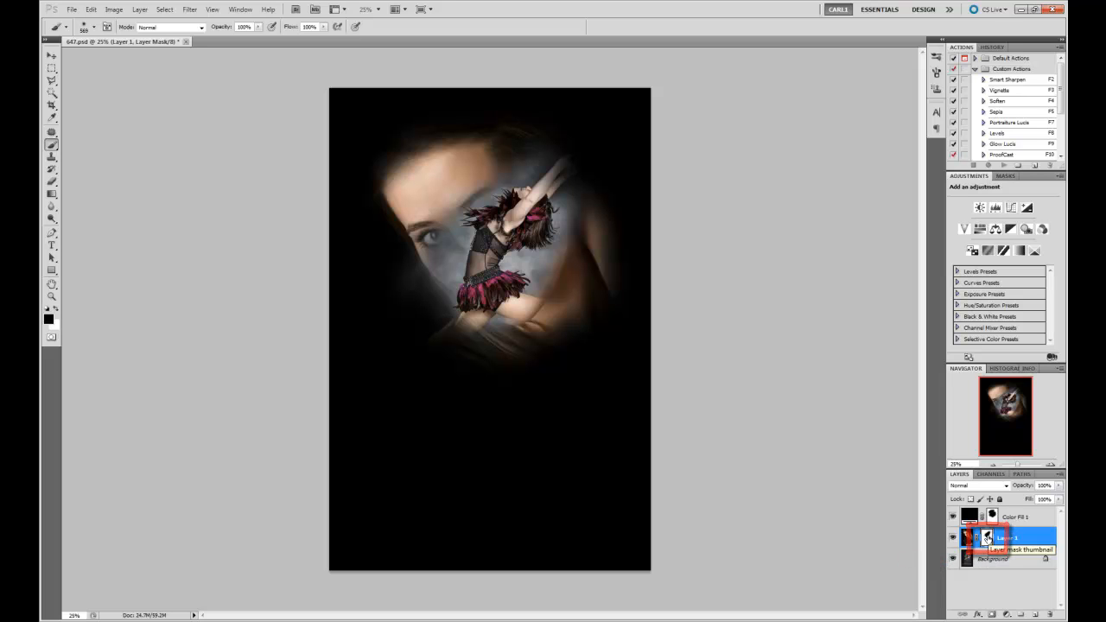
{"action": "left_click", "coordinate": [55, 310]}
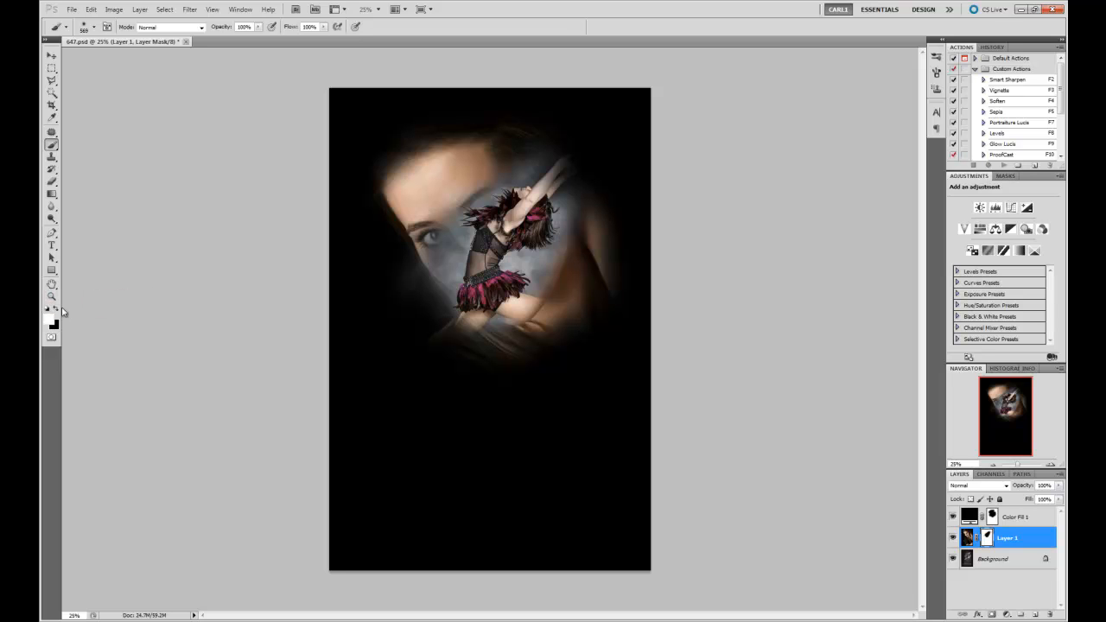
{"action": "mouse_move", "coordinate": [420, 254]}
{"action": "left_mouse_down"}
{"action": "mouse_move", "coordinate": [504, 189]}
{"action": "mouse_move", "coordinate": [561, 166]}
{"action": "mouse_move", "coordinate": [557, 187]}
{"action": "mouse_move", "coordinate": [419, 334]}
{"action": "mouse_move", "coordinate": [502, 248]}
{"action": "mouse_move", "coordinate": [572, 213]}
{"action": "mouse_move", "coordinate": [441, 361]}
{"action": "mouse_move", "coordinate": [532, 296]}
{"action": "mouse_move", "coordinate": [582, 204]}
{"action": "mouse_move", "coordinate": [455, 221]}
{"action": "mouse_move", "coordinate": [413, 325]}
{"action": "left_mouse_up"}
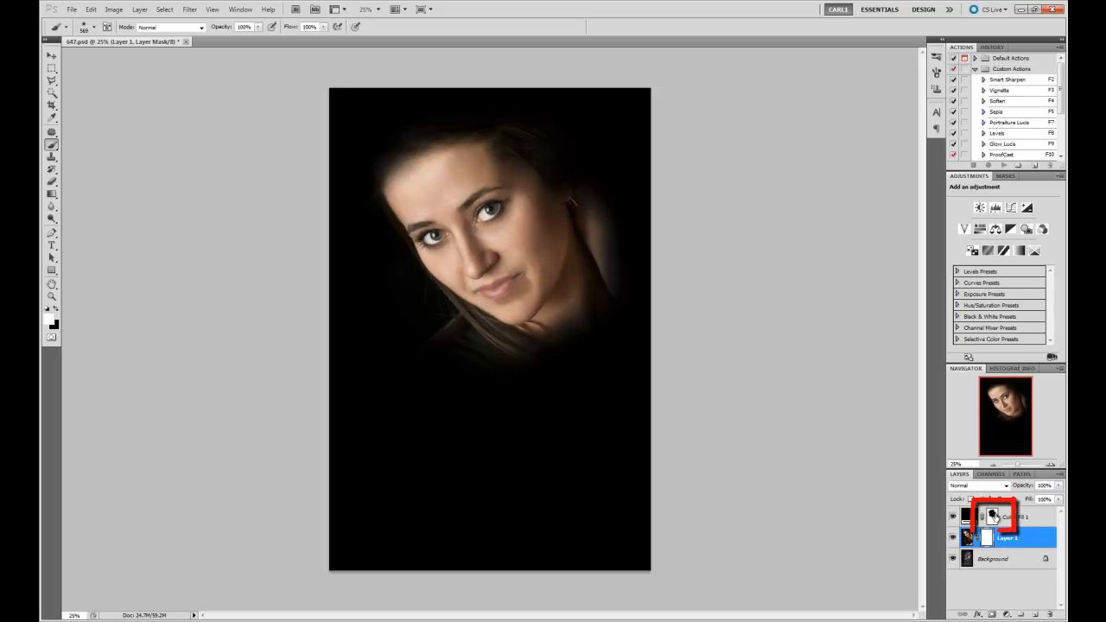
Paint white on Color Fill 1's mask to cover the portrait with black again, and delete the fill layer.
{"action": "left_click", "coordinate": [992, 516]}
{"action": "mouse_move", "coordinate": [506, 129]}
{"action": "left_mouse_down"}
{"action": "mouse_move", "coordinate": [395, 182]}
{"action": "mouse_move", "coordinate": [510, 147]}
{"action": "mouse_move", "coordinate": [377, 236]}
{"action": "mouse_move", "coordinate": [525, 161]}
{"action": "mouse_move", "coordinate": [404, 245]}
{"action": "mouse_move", "coordinate": [431, 273]}
{"action": "mouse_move", "coordinate": [530, 179]}
{"action": "mouse_move", "coordinate": [428, 269]}
{"action": "mouse_move", "coordinate": [447, 293]}
{"action": "mouse_move", "coordinate": [545, 210]}
{"action": "mouse_move", "coordinate": [449, 327]}
{"action": "mouse_move", "coordinate": [512, 281]}
{"action": "mouse_move", "coordinate": [567, 281]}
{"action": "mouse_move", "coordinate": [550, 323]}
{"action": "mouse_move", "coordinate": [561, 270]}
{"action": "mouse_move", "coordinate": [468, 278]}
{"action": "mouse_move", "coordinate": [554, 291]}
{"action": "mouse_move", "coordinate": [607, 264]}
{"action": "mouse_move", "coordinate": [504, 245]}
{"action": "left_mouse_up"}
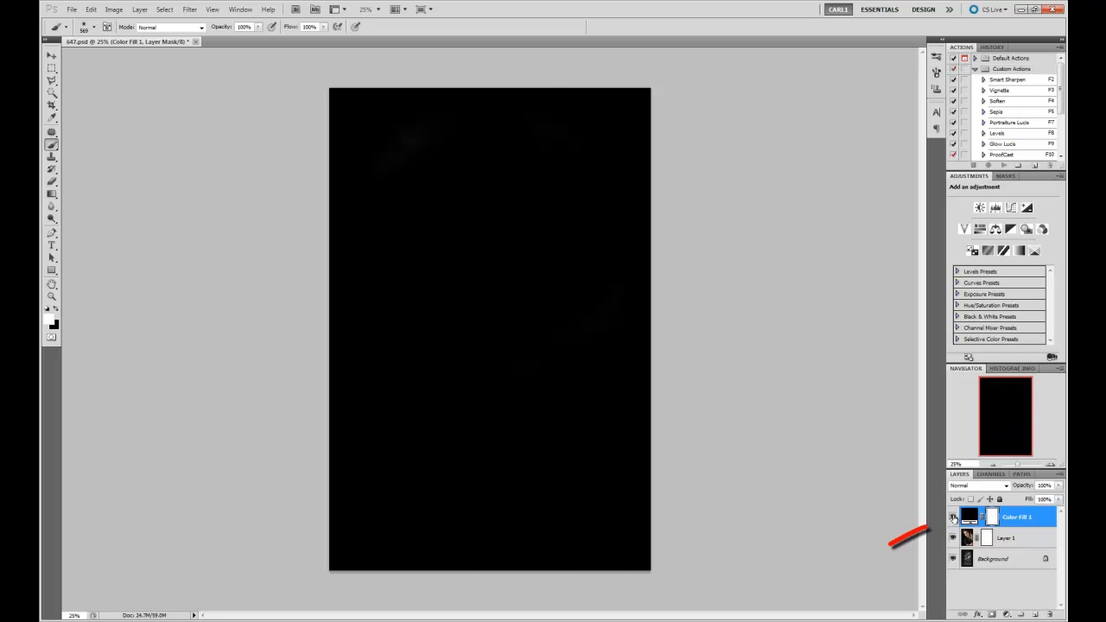
{"action": "left_click", "coordinate": [953, 516]}
{"action": "left_click_drag", "start_coordinate": [972, 518], "coordinate": [1051, 615]}
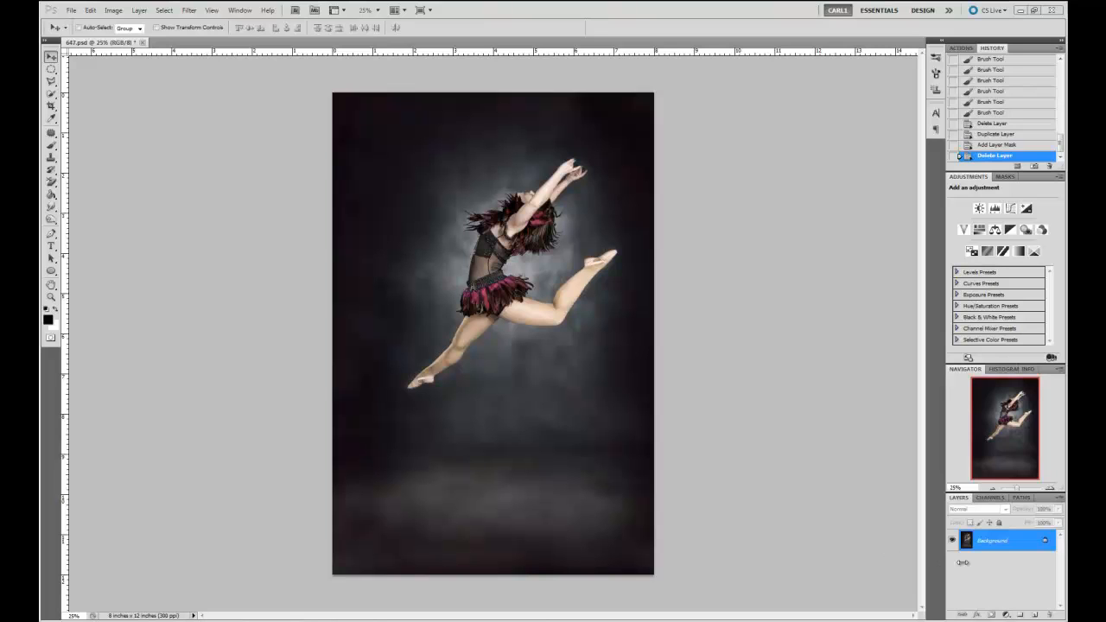
Duplicate the Background layer of the dancer photo and desaturate the copy.
{"action": "left_click_drag", "start_coordinate": [1024, 541], "coordinate": [1036, 615]}
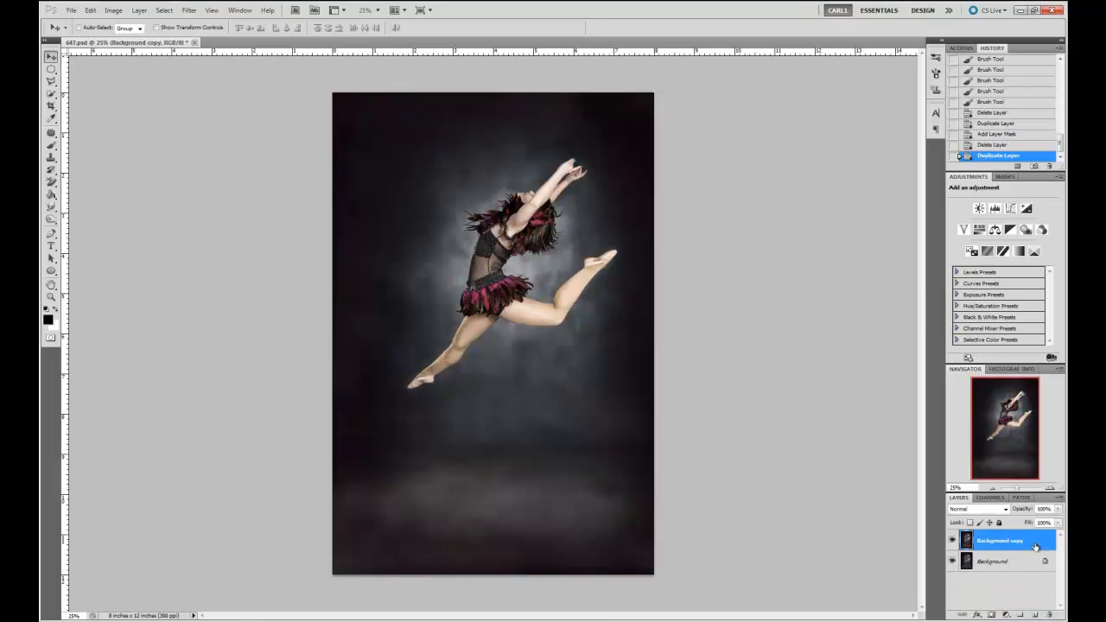
{"action": "left_click", "coordinate": [113, 9]}
{"action": "mouse_move", "coordinate": [129, 37]}
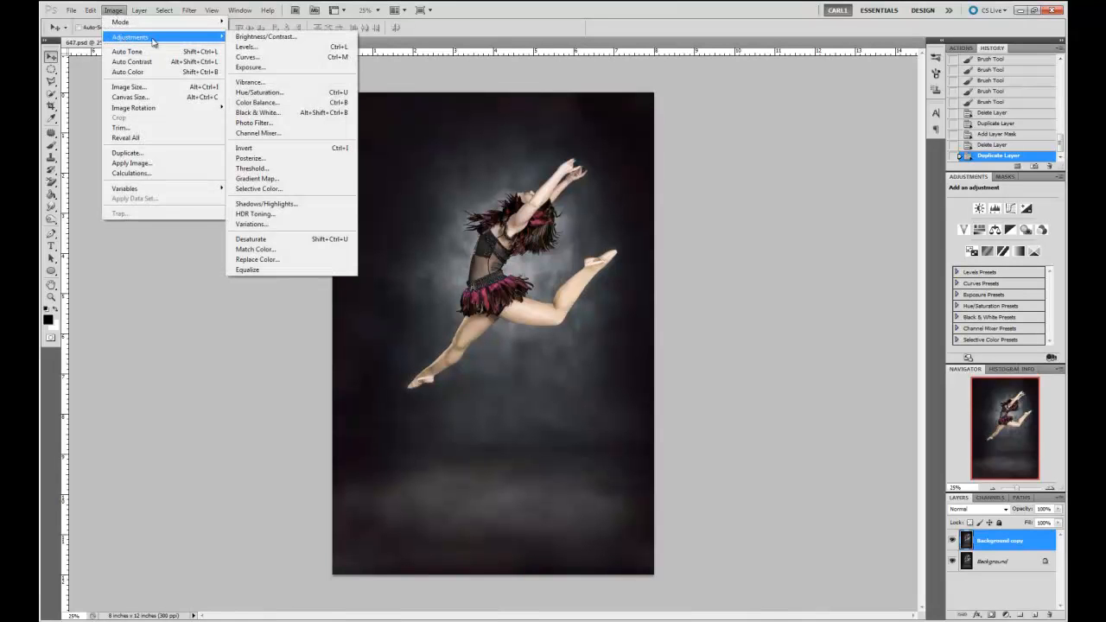
{"action": "left_click", "coordinate": [253, 240]}
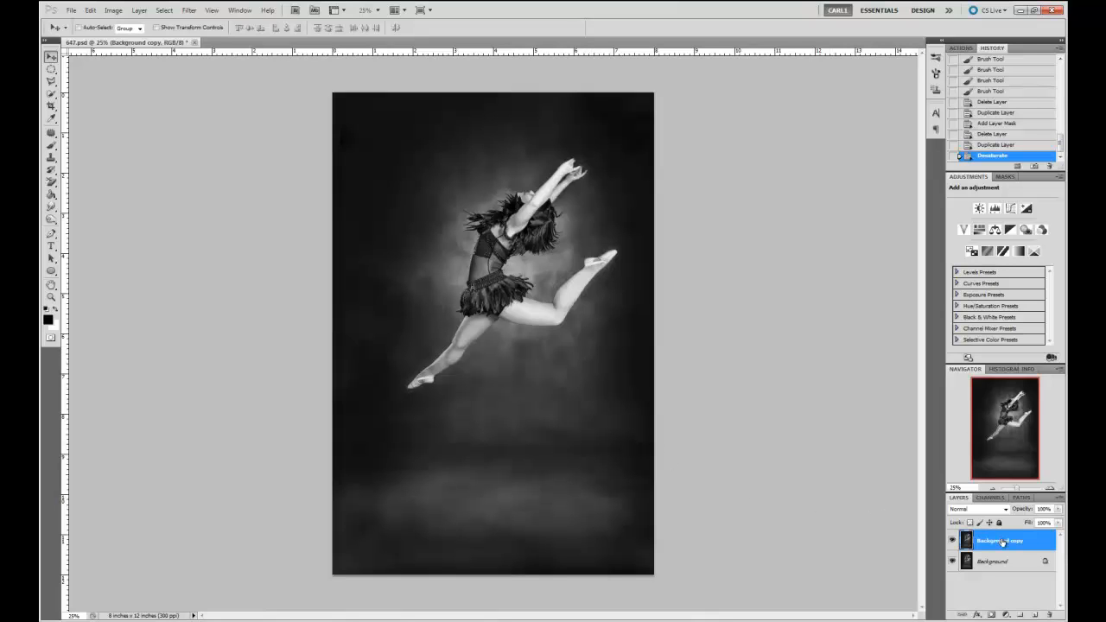
Add a layer mask to Background copy and brush black over the skirt, hair and shoulder feathers to reveal their color.
{"action": "left_click", "coordinate": [990, 614]}
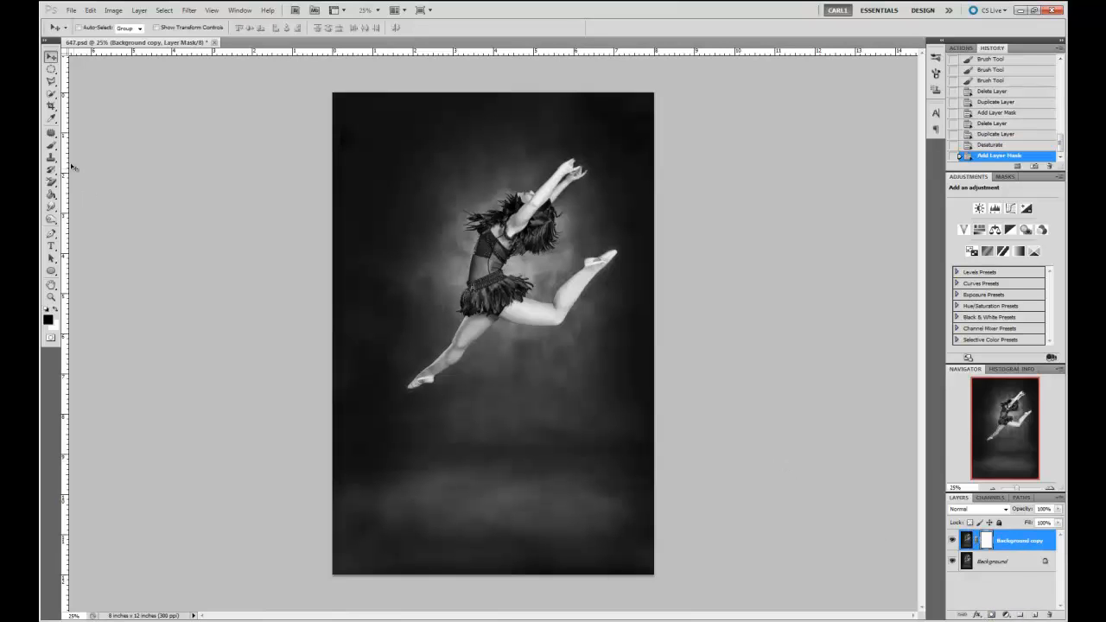
{"action": "left_click", "coordinate": [52, 146]}
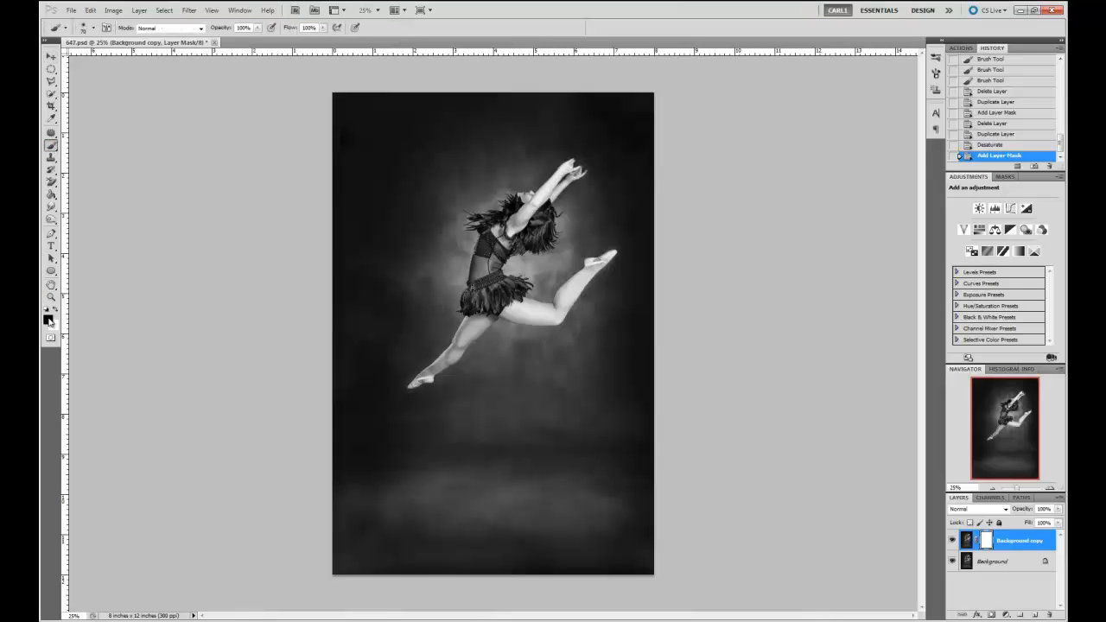
{"action": "left_click", "coordinate": [1051, 489]}
{"action": "left_click", "coordinate": [1052, 490]}
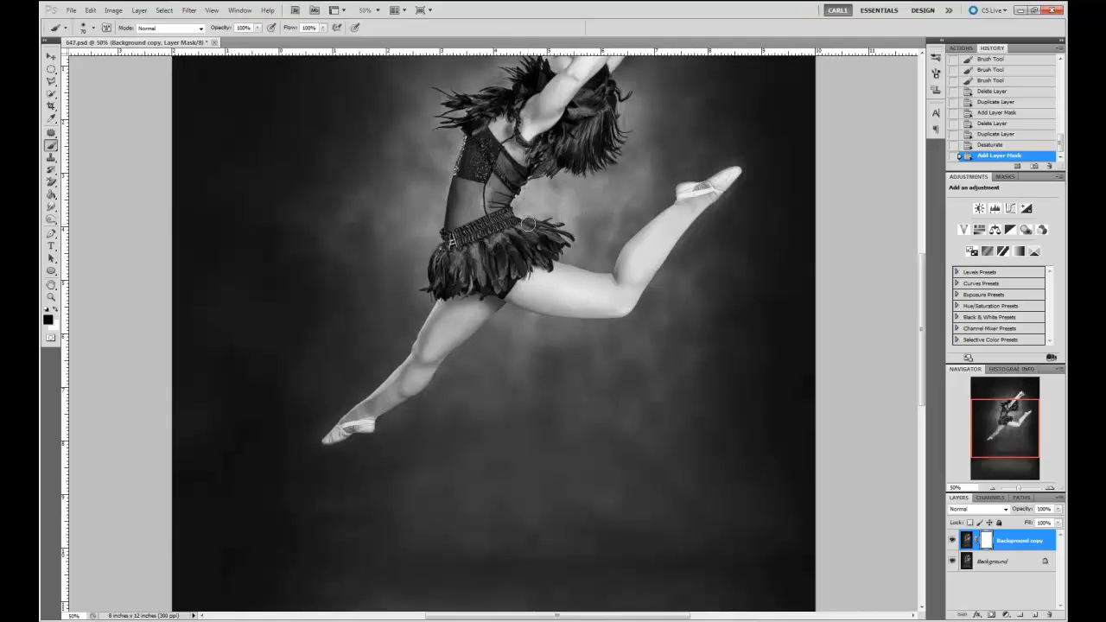
{"action": "mouse_move", "coordinate": [521, 229]}
{"action": "left_mouse_down"}
{"action": "mouse_move", "coordinate": [442, 261]}
{"action": "mouse_move", "coordinate": [534, 231]}
{"action": "mouse_move", "coordinate": [549, 232]}
{"action": "mouse_move", "coordinate": [545, 249]}
{"action": "left_mouse_up"}
{"action": "mouse_move", "coordinate": [488, 270]}
{"action": "left_mouse_down"}
{"action": "mouse_move", "coordinate": [540, 243]}
{"action": "mouse_move", "coordinate": [487, 280]}
{"action": "mouse_move", "coordinate": [479, 264]}
{"action": "mouse_move", "coordinate": [435, 283]}
{"action": "mouse_move", "coordinate": [440, 260]}
{"action": "mouse_move", "coordinate": [430, 286]}
{"action": "mouse_move", "coordinate": [475, 274]}
{"action": "mouse_move", "coordinate": [468, 288]}
{"action": "mouse_move", "coordinate": [522, 265]}
{"action": "mouse_move", "coordinate": [547, 273]}
{"action": "mouse_move", "coordinate": [556, 212]}
{"action": "left_mouse_up"}
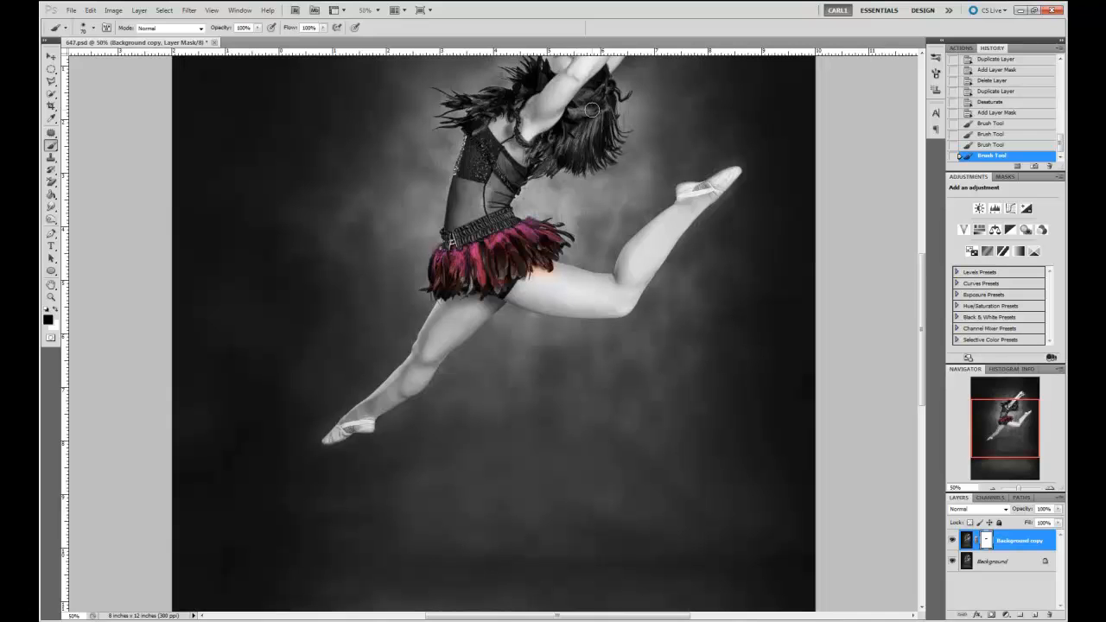
{"action": "mouse_move", "coordinate": [608, 108]}
{"action": "left_mouse_down"}
{"action": "mouse_move", "coordinate": [601, 196]}
{"action": "mouse_move", "coordinate": [571, 199]}
{"action": "mouse_move", "coordinate": [582, 184]}
{"action": "mouse_move", "coordinate": [600, 188]}
{"action": "mouse_move", "coordinate": [575, 198]}
{"action": "mouse_move", "coordinate": [574, 186]}
{"action": "mouse_move", "coordinate": [587, 187]}
{"action": "mouse_move", "coordinate": [530, 261]}
{"action": "mouse_move", "coordinate": [554, 236]}
{"action": "left_mouse_up"}
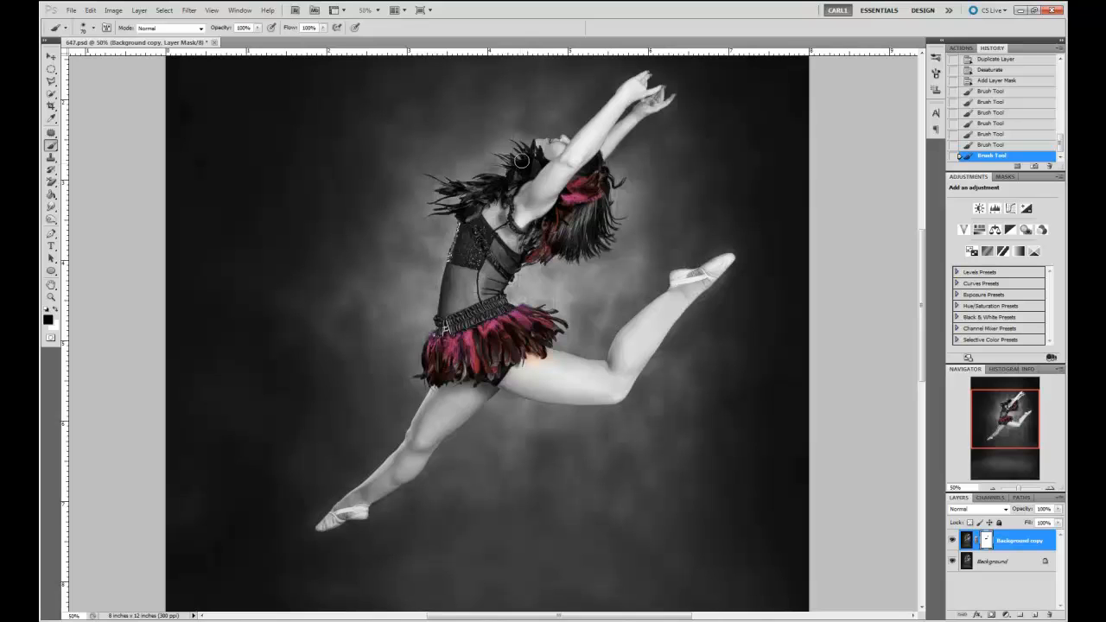
{"action": "mouse_move", "coordinate": [519, 166]}
{"action": "left_mouse_down"}
{"action": "mouse_move", "coordinate": [520, 178]}
{"action": "mouse_move", "coordinate": [453, 190]}
{"action": "mouse_move", "coordinate": [492, 183]}
{"action": "left_mouse_up"}
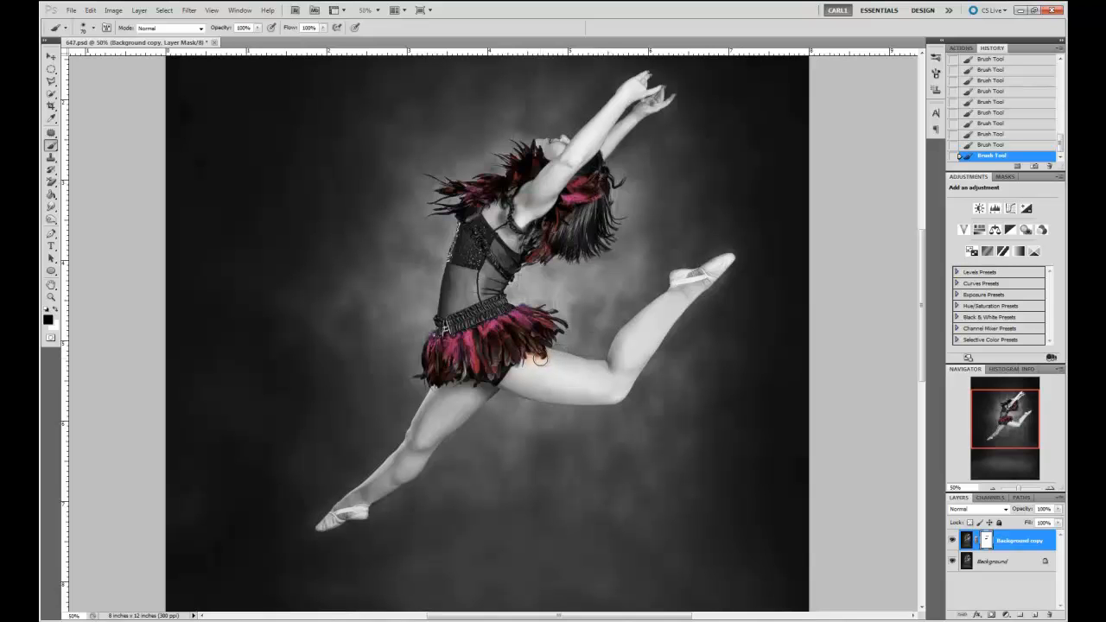
Paint white on the mask with a smaller brush over the thigh below the skirt to remove the stray skin color.
{"action": "left_click", "coordinate": [1050, 489]}
{"action": "left_click", "coordinate": [1051, 489]}
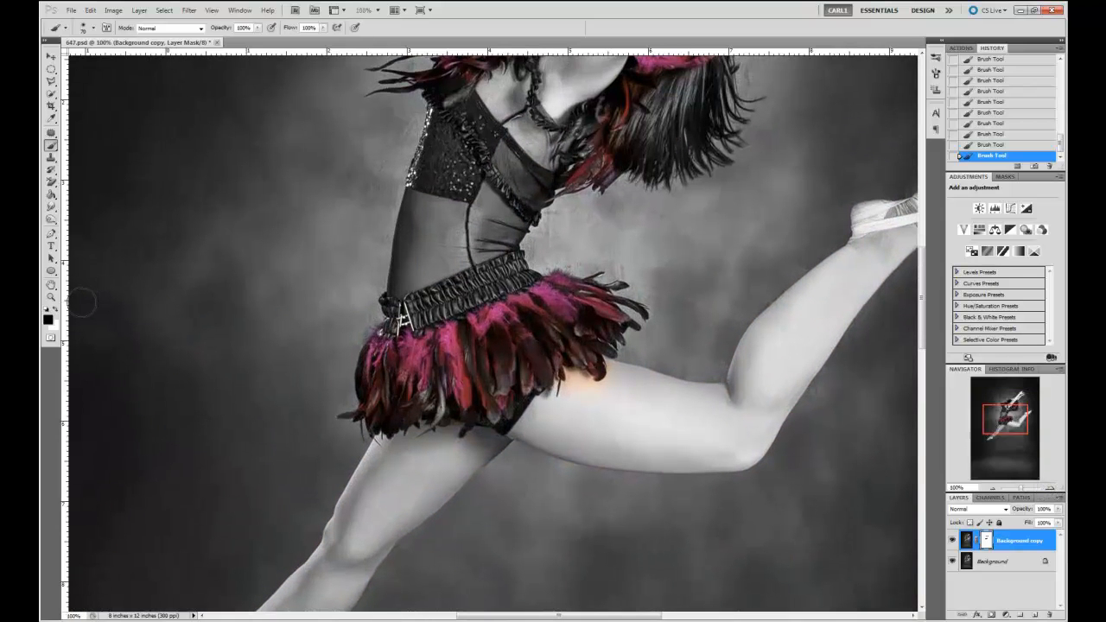
{"action": "left_click", "coordinate": [56, 309]}
{"action": "right_click", "coordinate": [632, 393]}
{"action": "left_click_drag", "start_coordinate": [667, 415], "coordinate": [663, 415]}
{"action": "mouse_move", "coordinate": [613, 371]}
{"action": "left_mouse_down"}
{"action": "mouse_move", "coordinate": [606, 384]}
{"action": "mouse_move", "coordinate": [571, 375]}
{"action": "mouse_move", "coordinate": [560, 391]}
{"action": "left_mouse_up"}
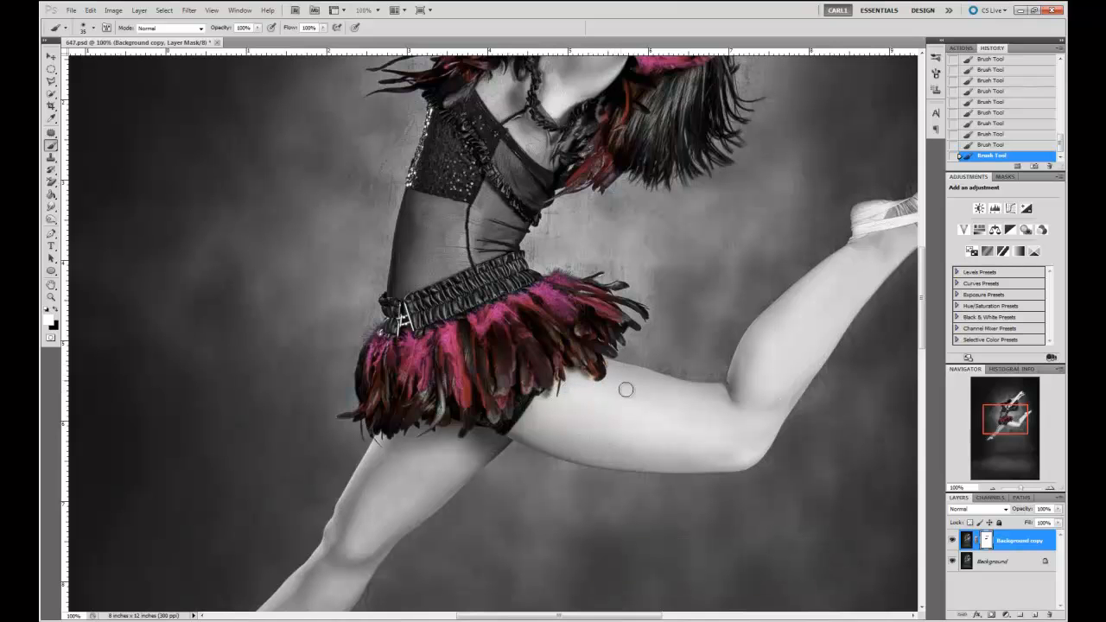
{"action": "left_click", "coordinate": [993, 489]}
{"action": "left_click", "coordinate": [993, 489]}
{"action": "left_click", "coordinate": [993, 489]}
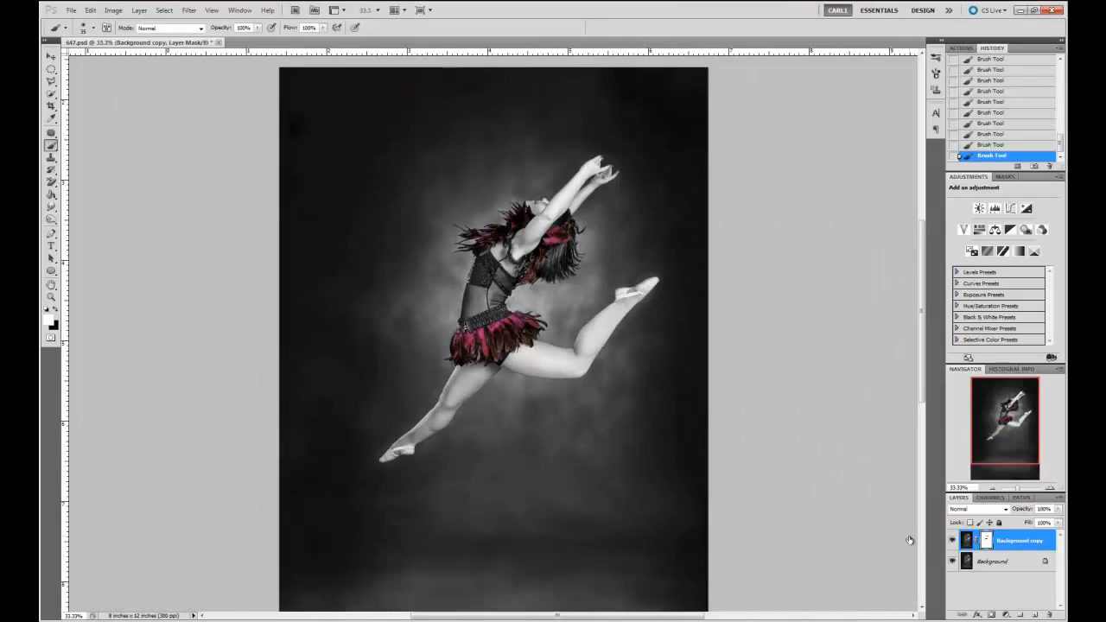
{"action": "left_click", "coordinate": [991, 489]}
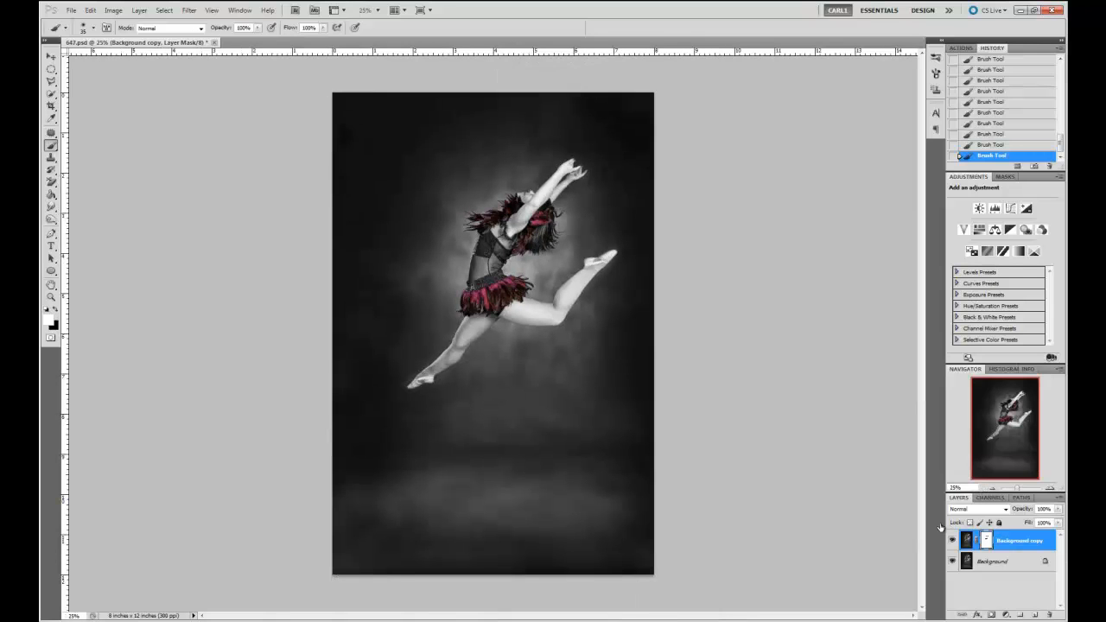